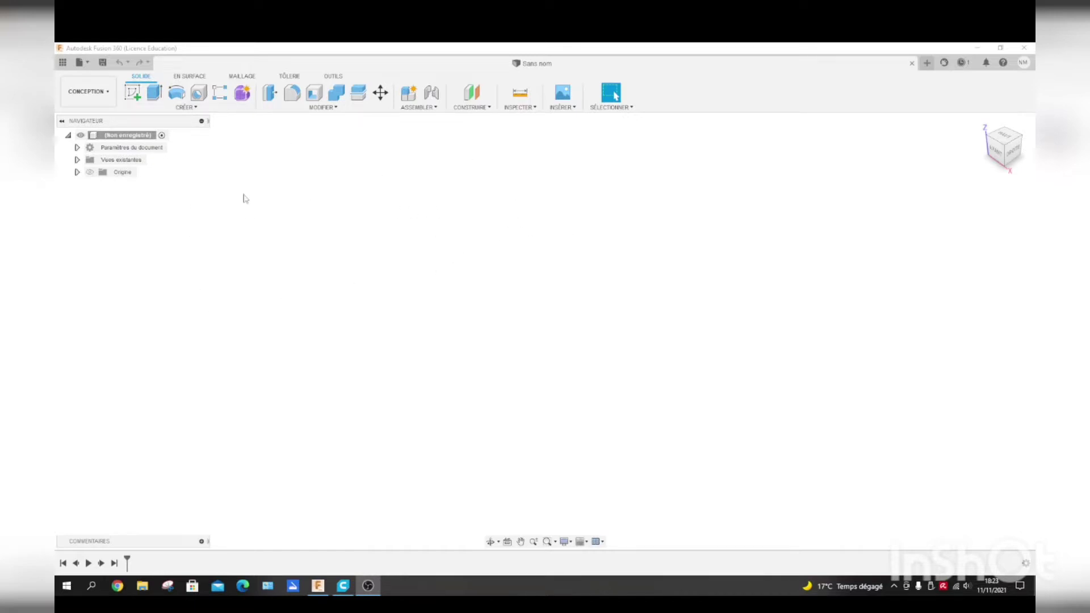
Step: Start a new sketch on the horizontal origin plane and view it from the top
click(134, 95)
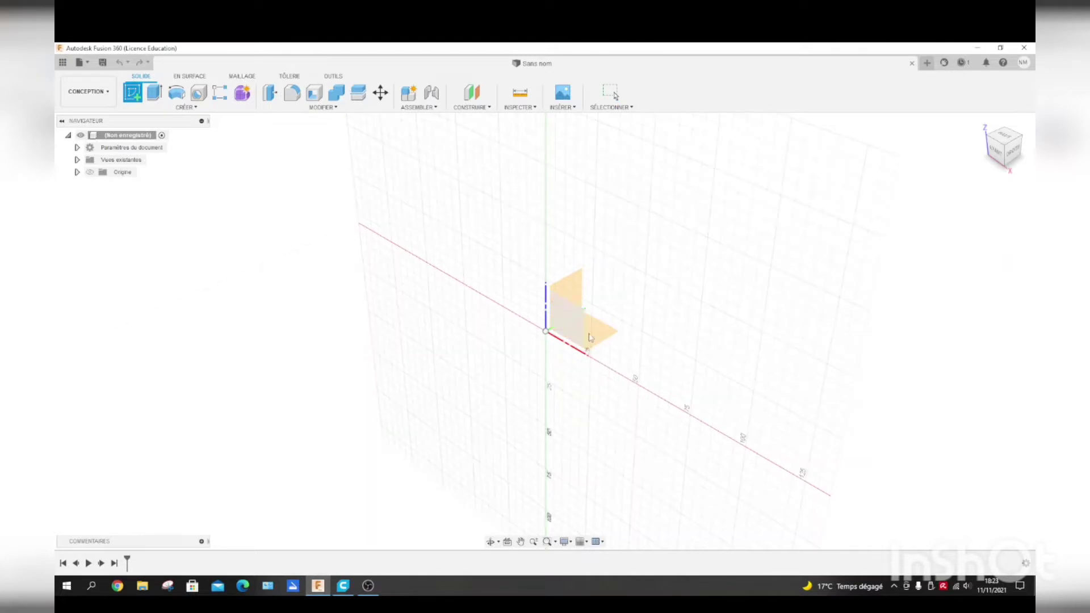
click(605, 339)
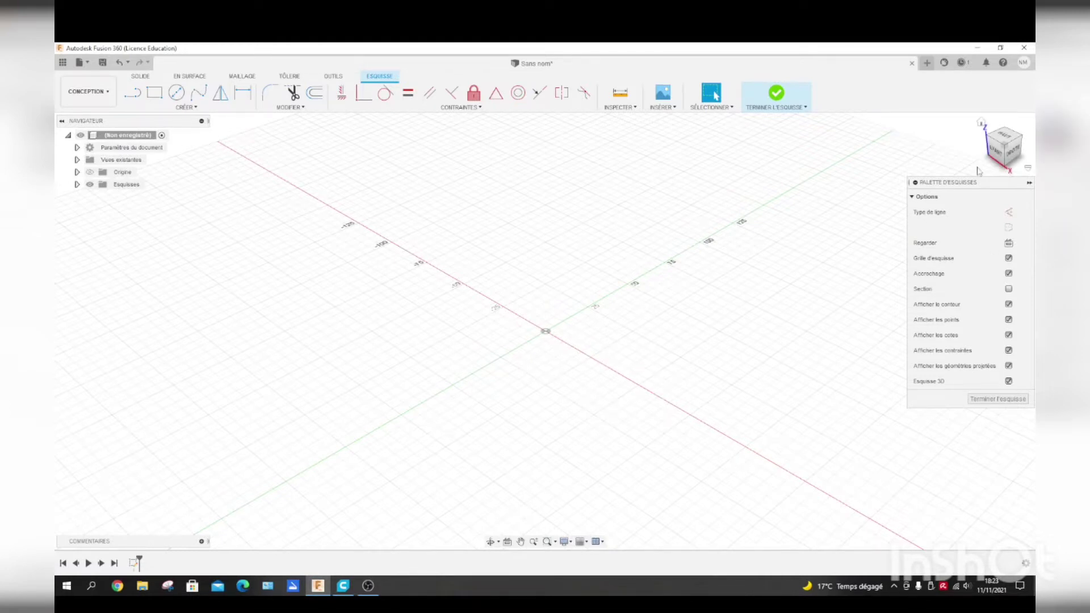
click(1006, 138)
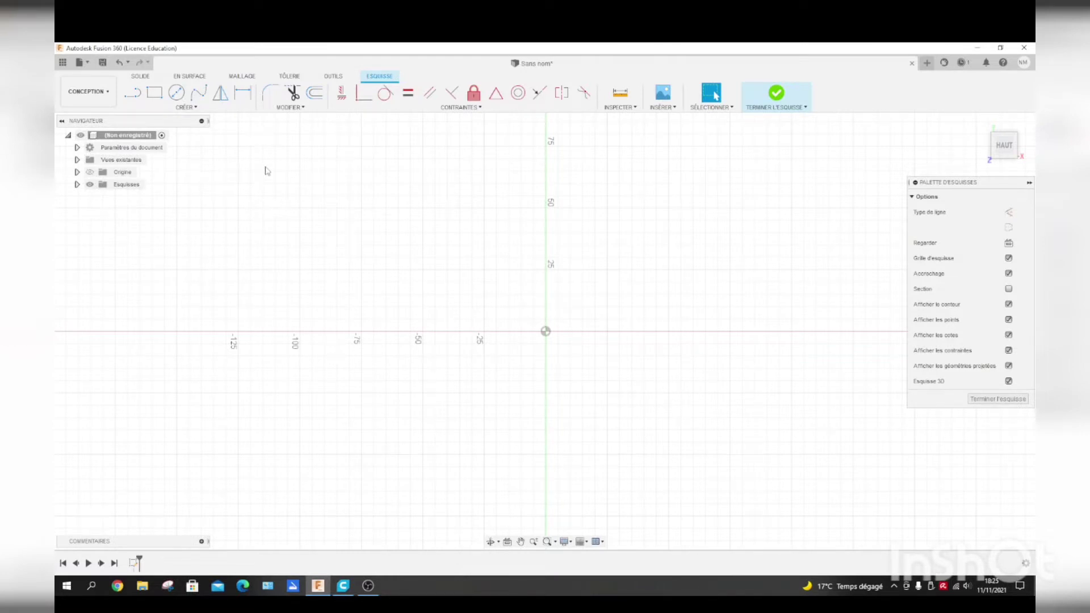
Step: Sketch a closed wavy spline outline about 120 mm long and 40 mm wide around the origin, and finish the sketch
click(199, 94)
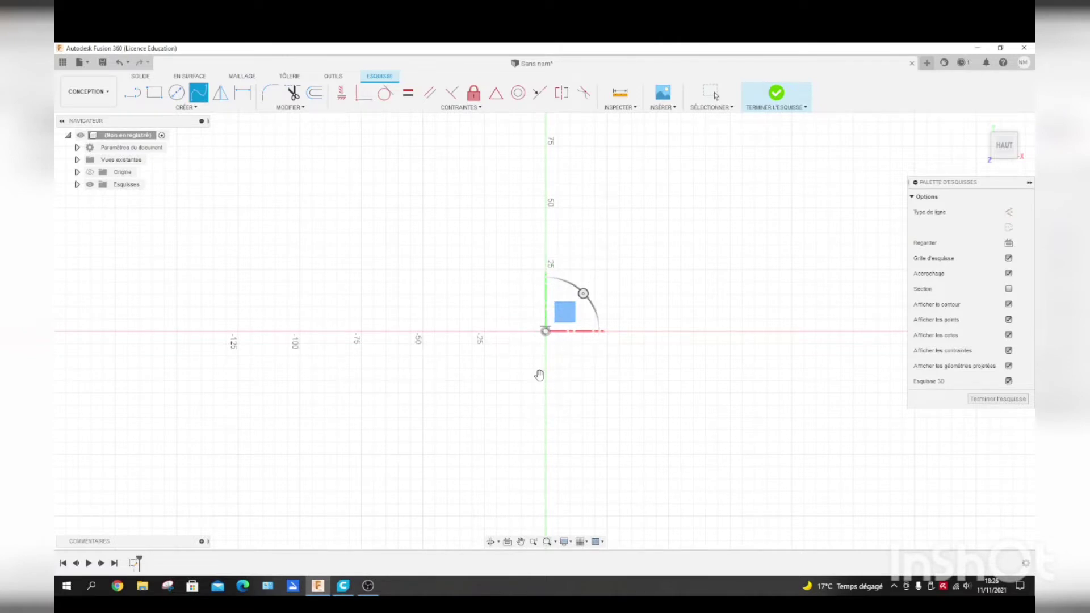
click(398, 331)
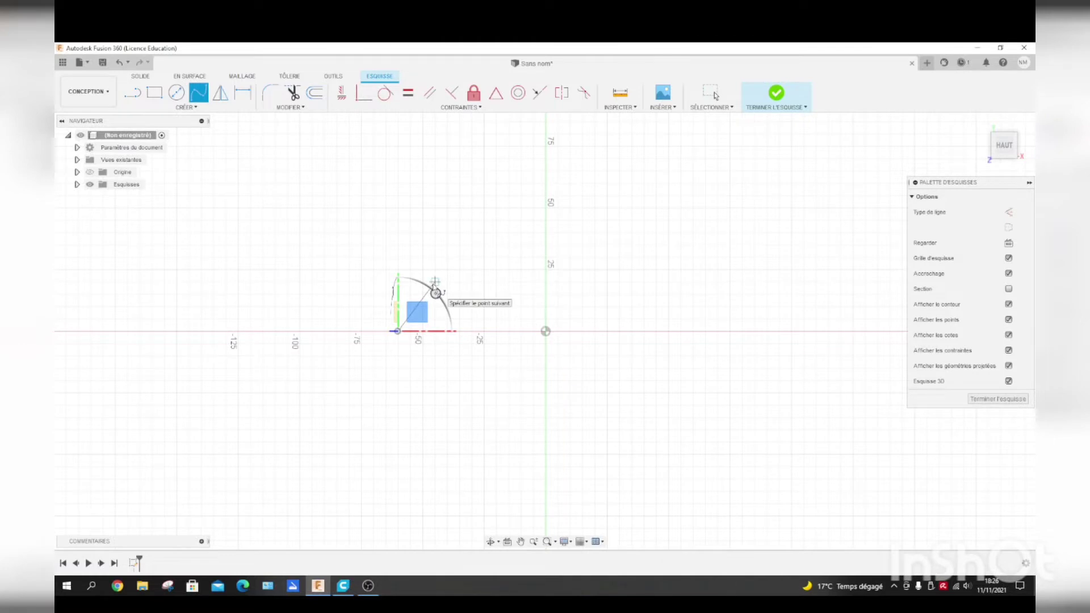
click(432, 282)
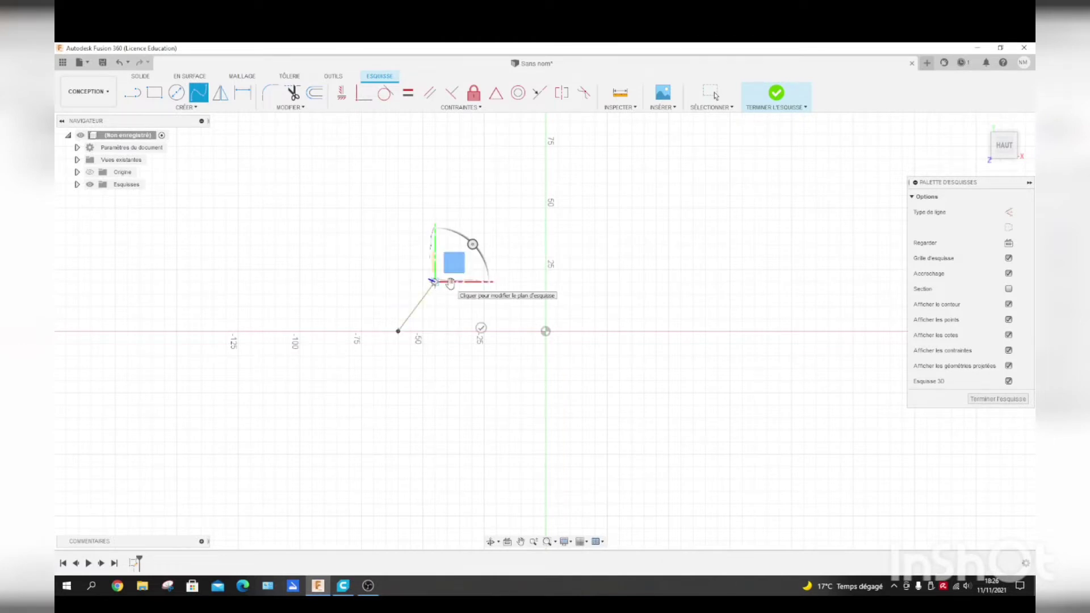
click(433, 282)
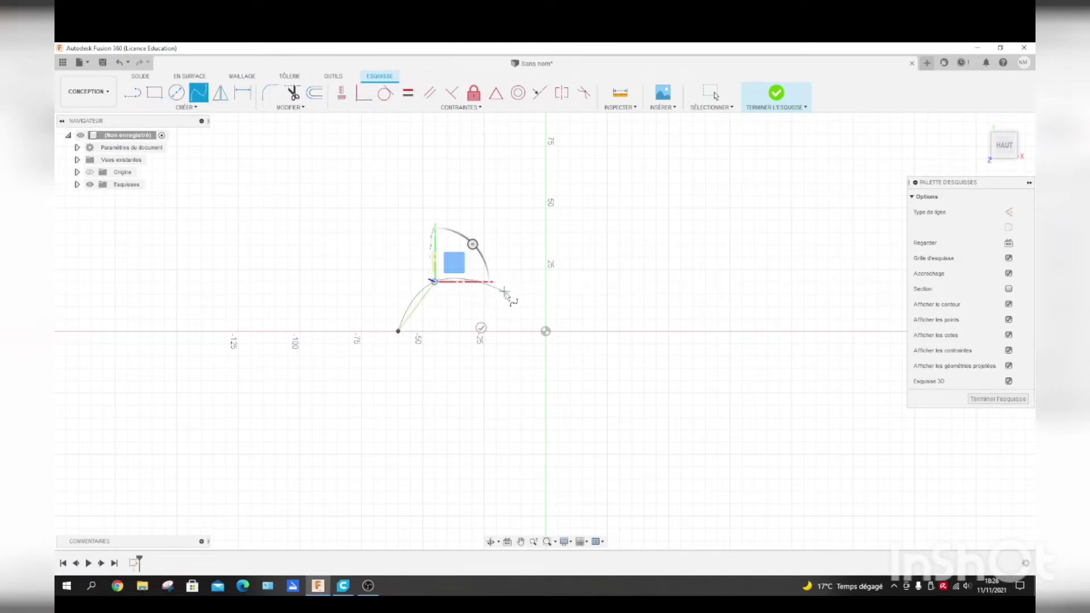
click(580, 290)
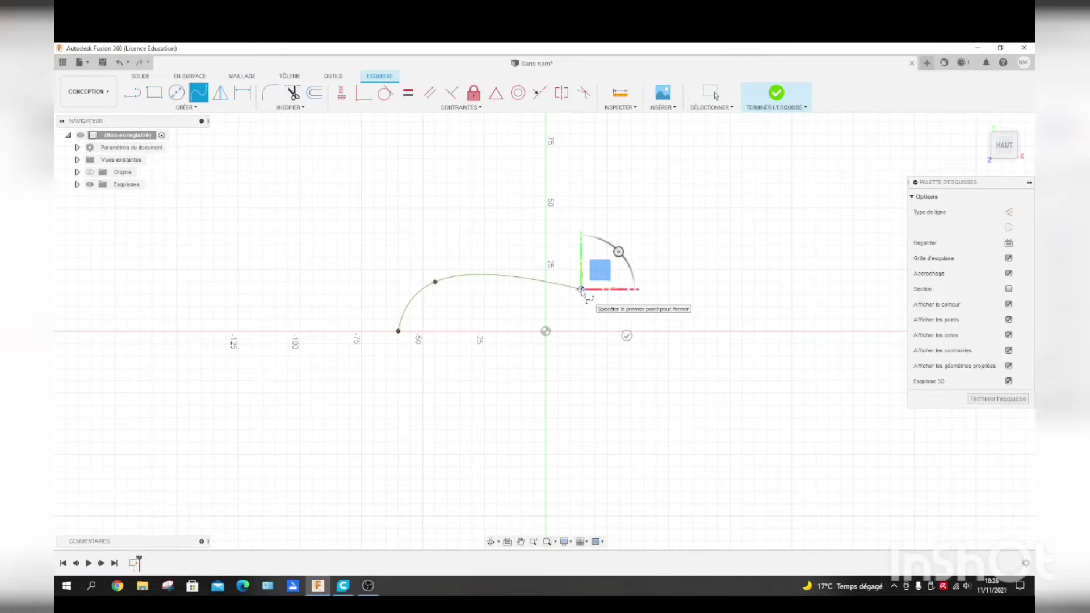
click(656, 282)
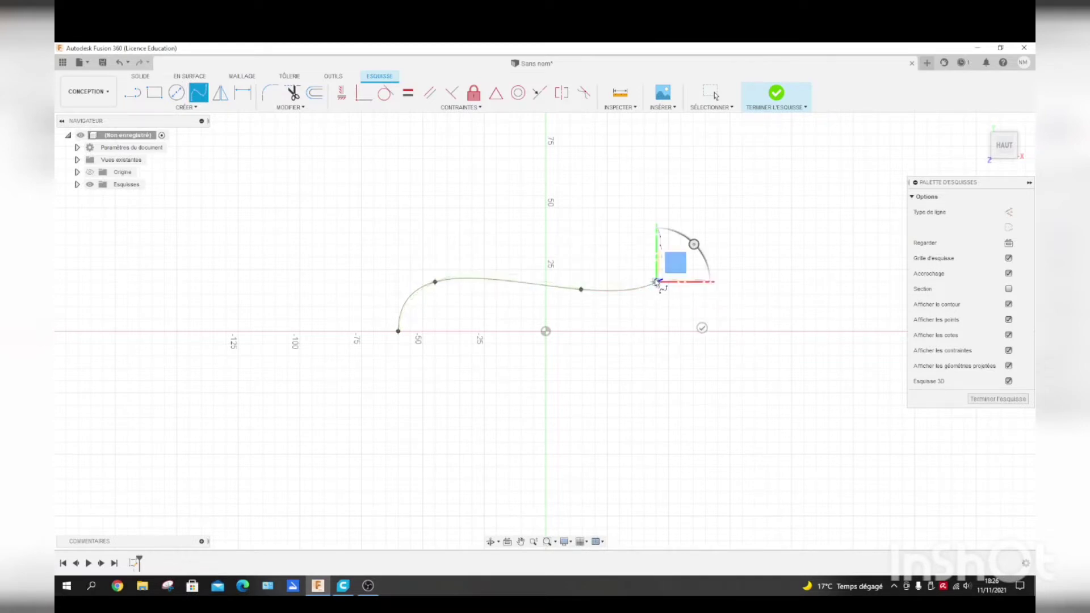
click(693, 331)
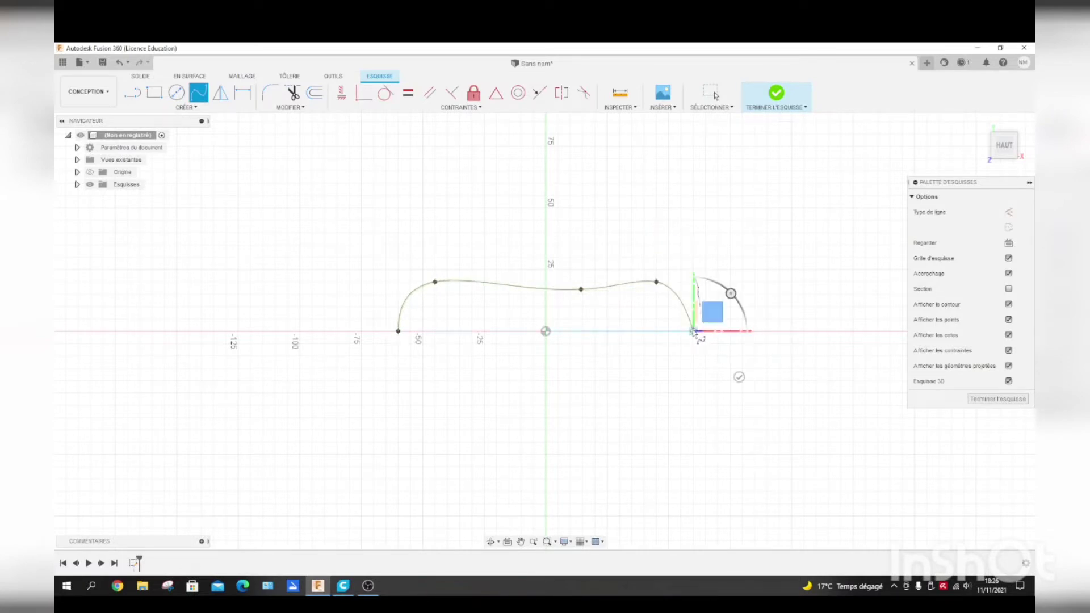
click(681, 369)
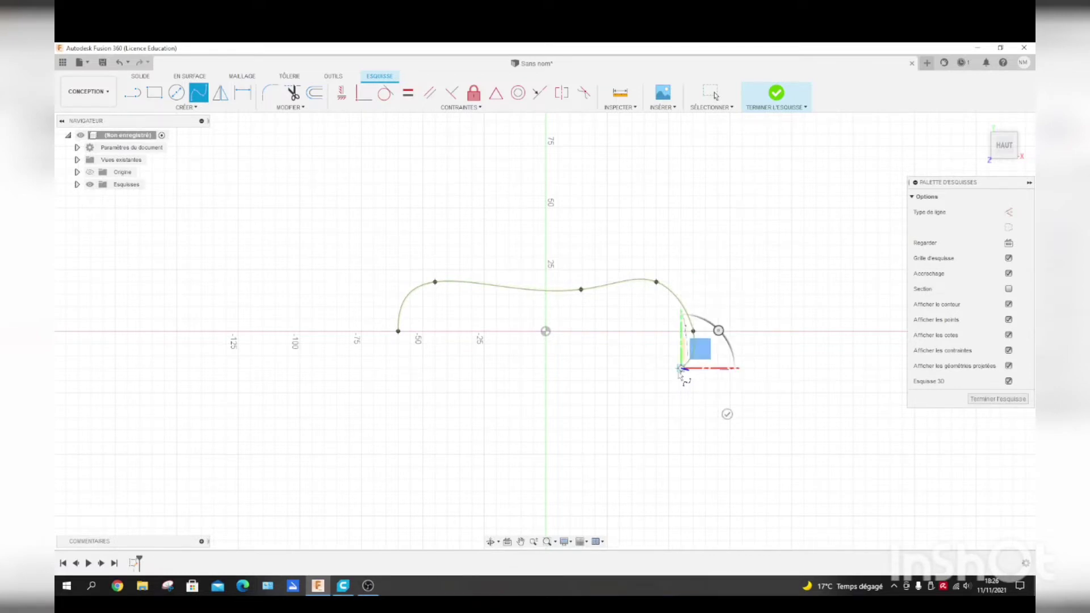
click(582, 380)
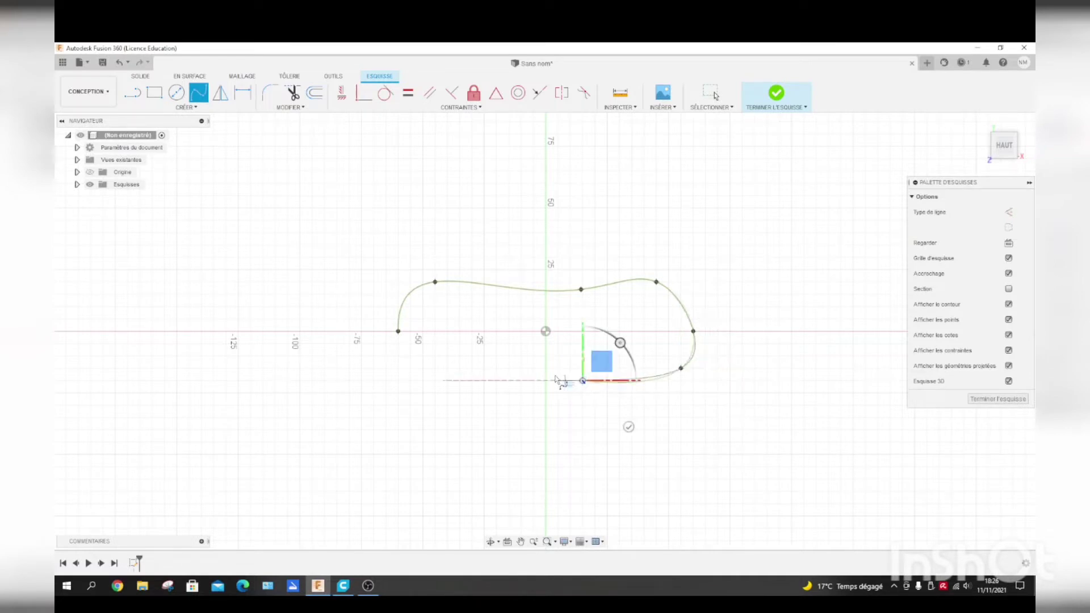
click(507, 376)
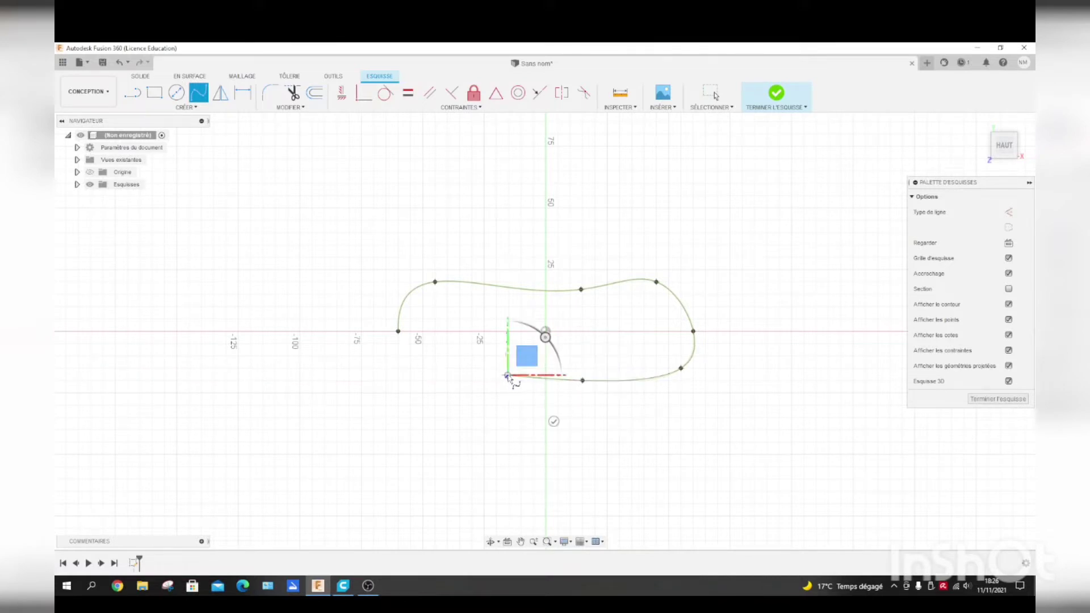
click(444, 376)
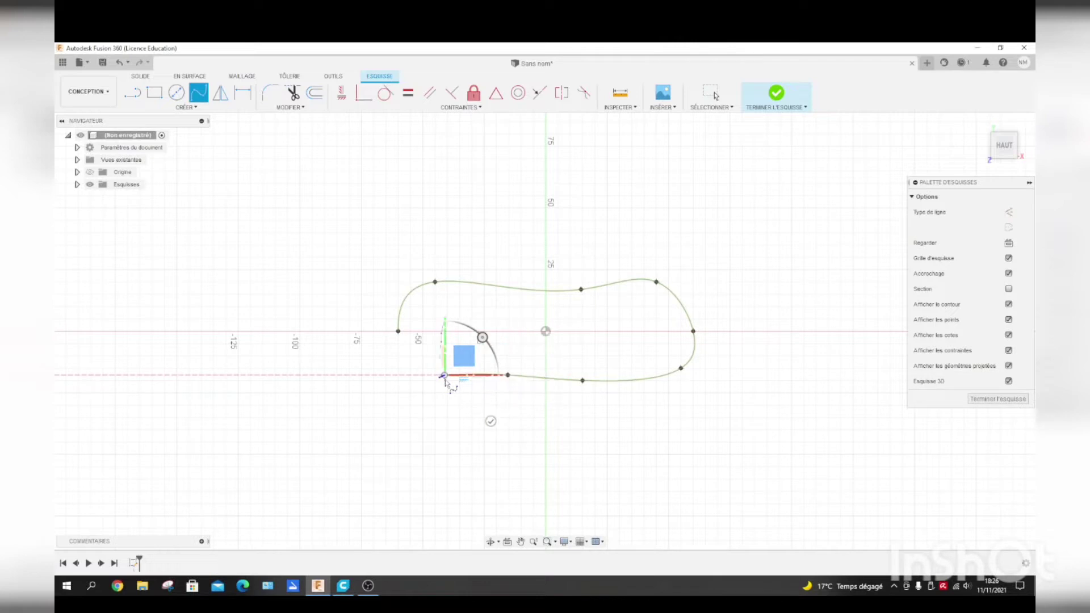
click(396, 334)
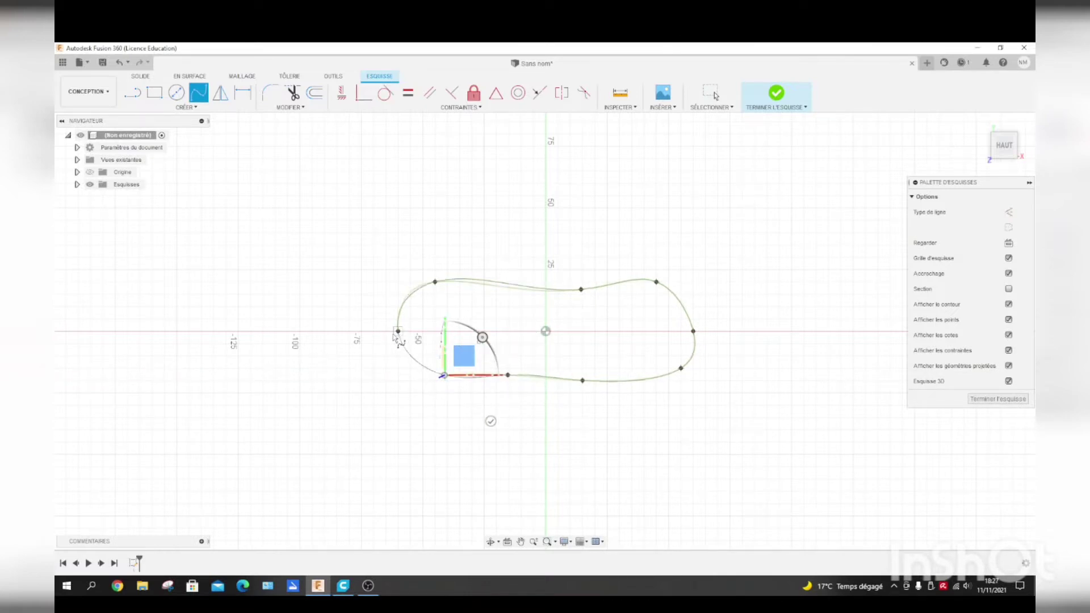
click(398, 332)
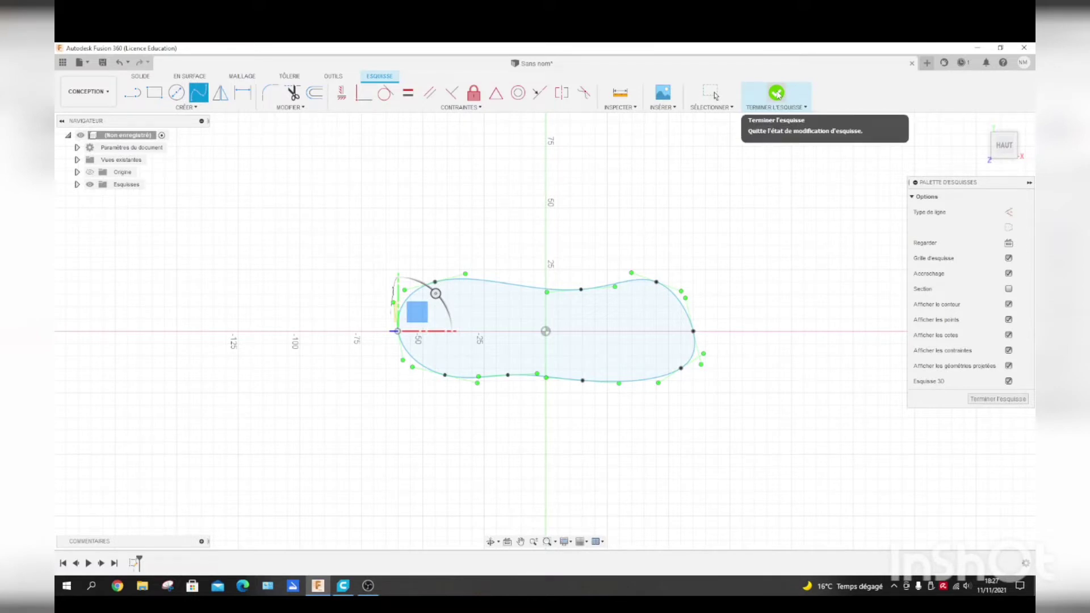
click(778, 94)
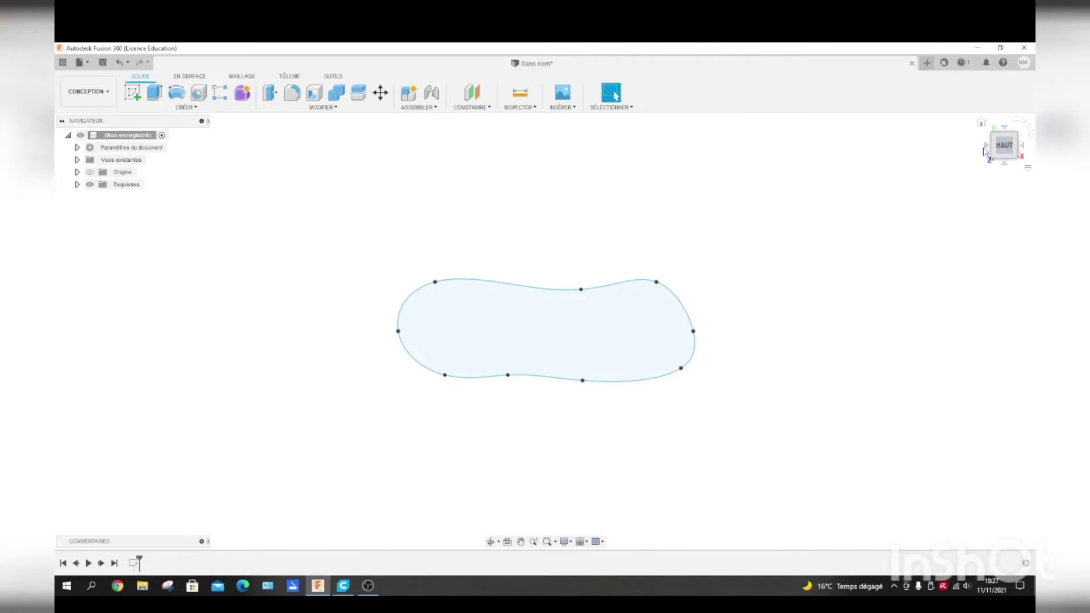
Step: Extrude the closed spline profile 2 mm as a new body
mouse_move(997, 146)
mouse_down()
mouse_move(997, 90)
mouse_move(1006, 147)
mouse_up()
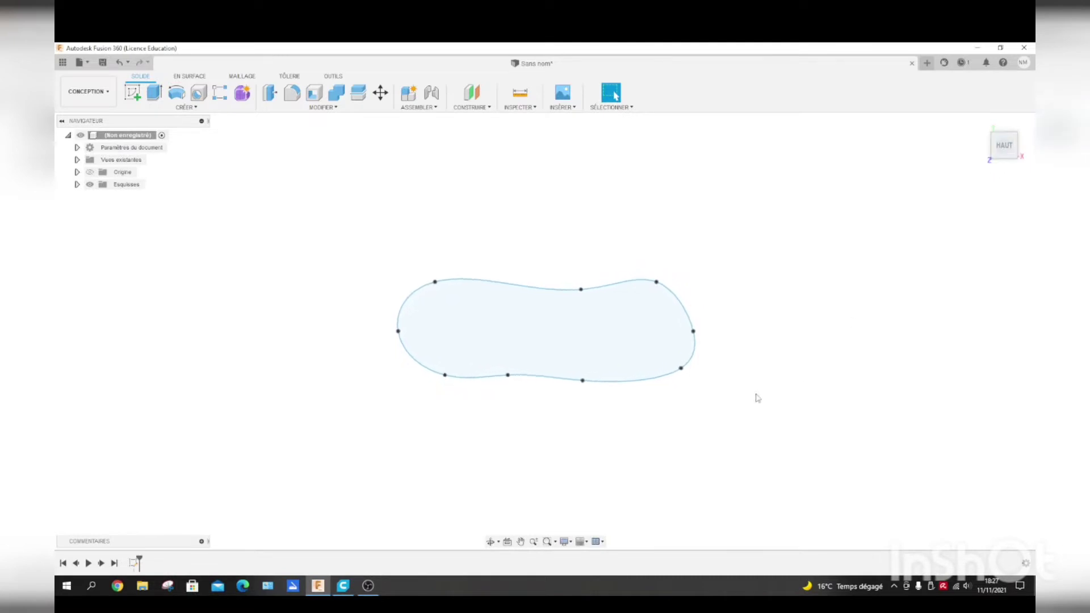
click(534, 336)
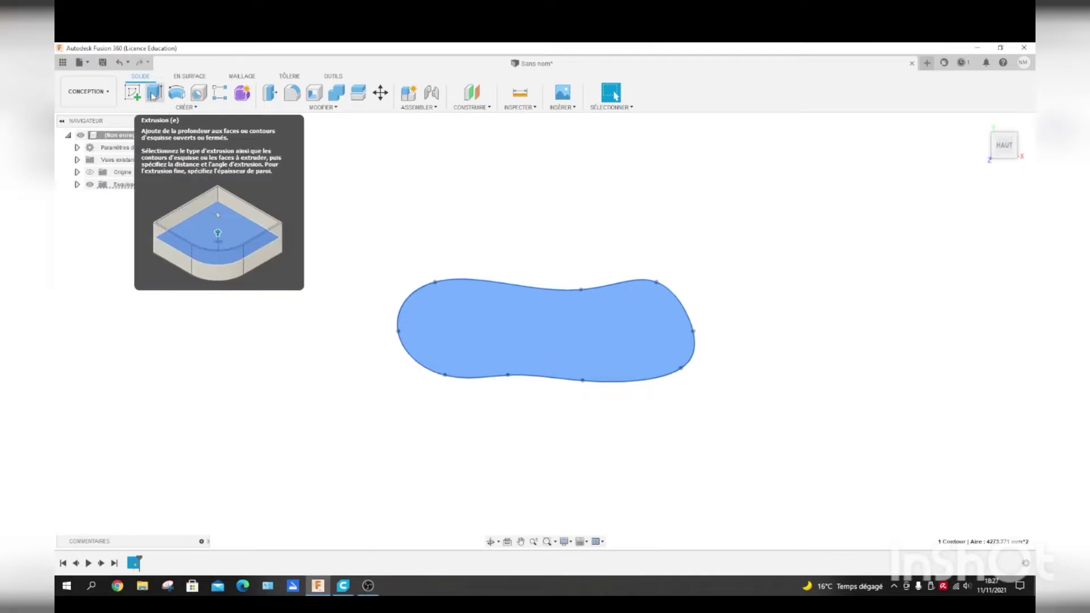
click(152, 94)
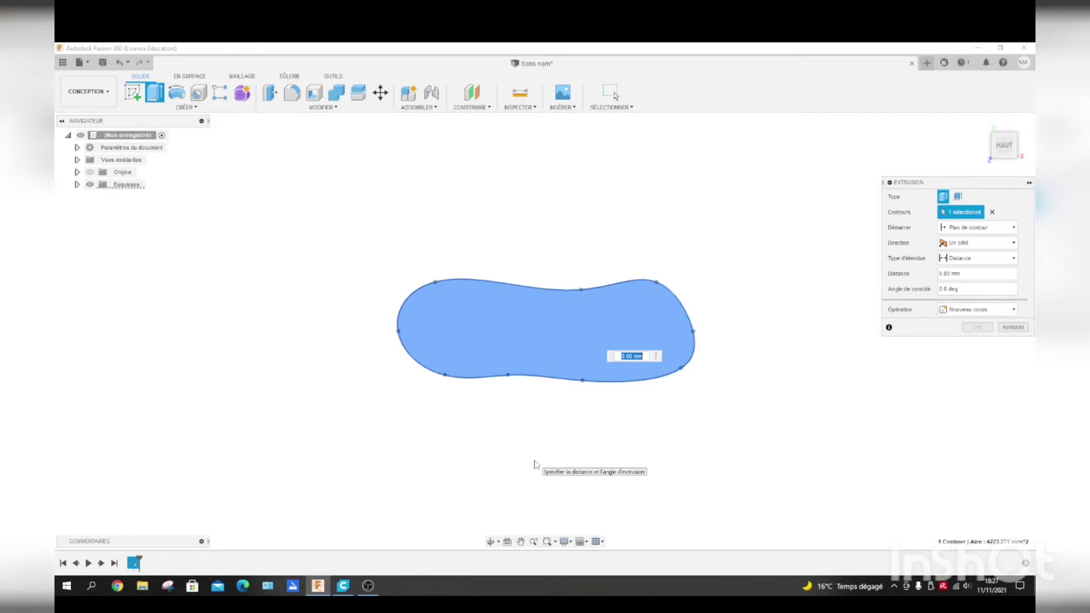
text(2)
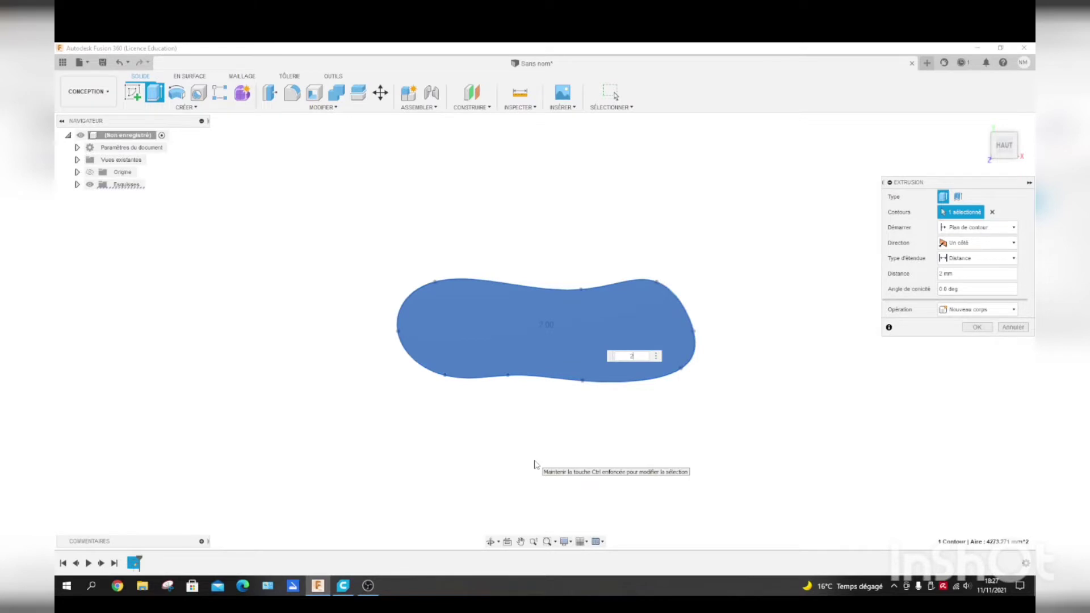
key(Return)
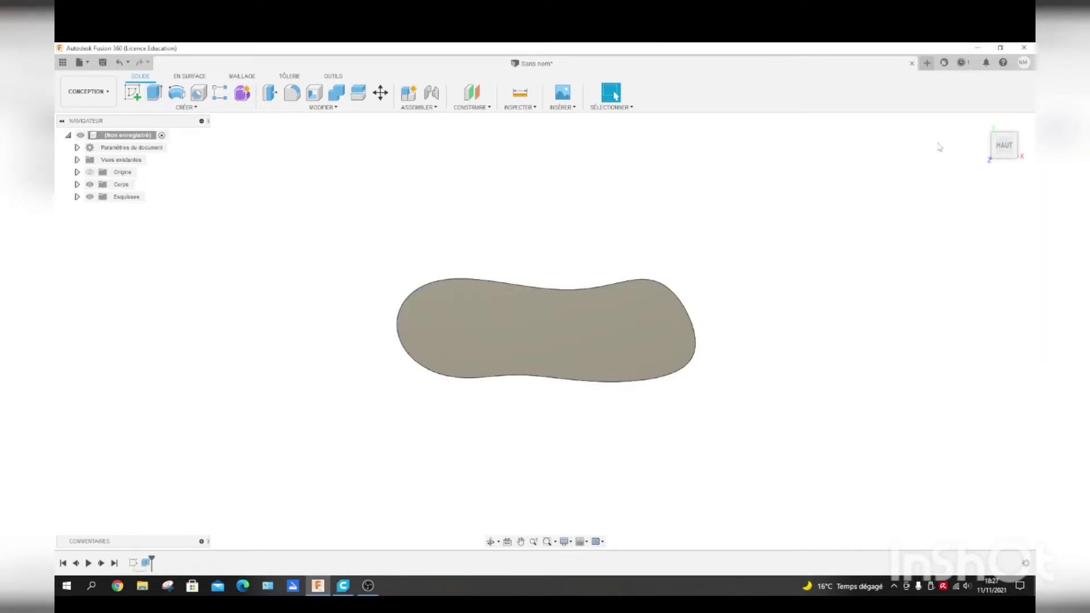
Step: Start a new sketch on the flat face of the extruded plate
mouse_move(1001, 142)
mouse_down()
mouse_move(1004, 103)
mouse_move(1004, 146)
mouse_up()
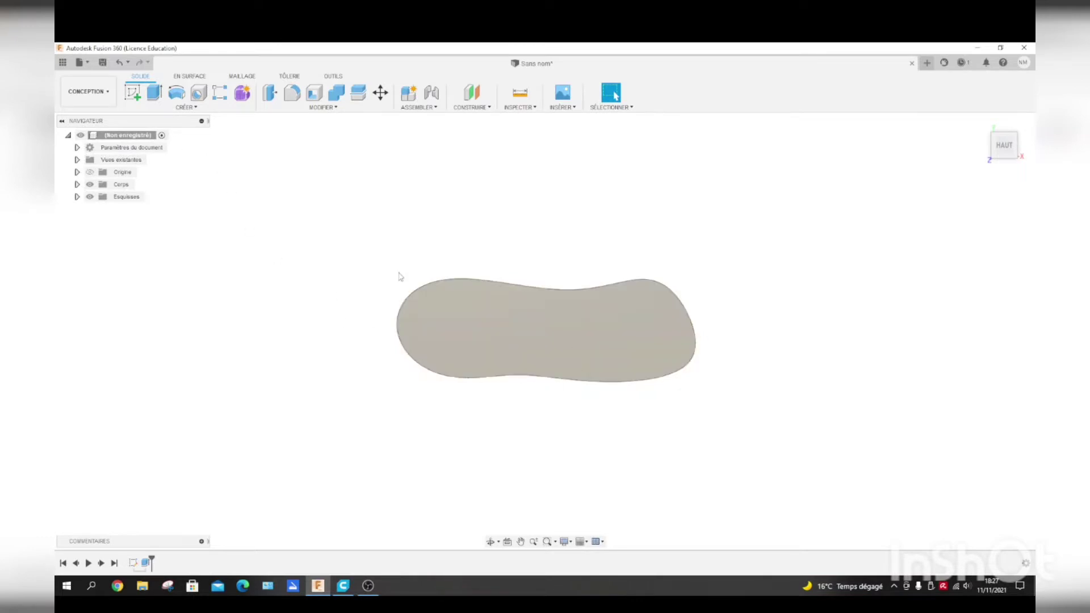
click(134, 94)
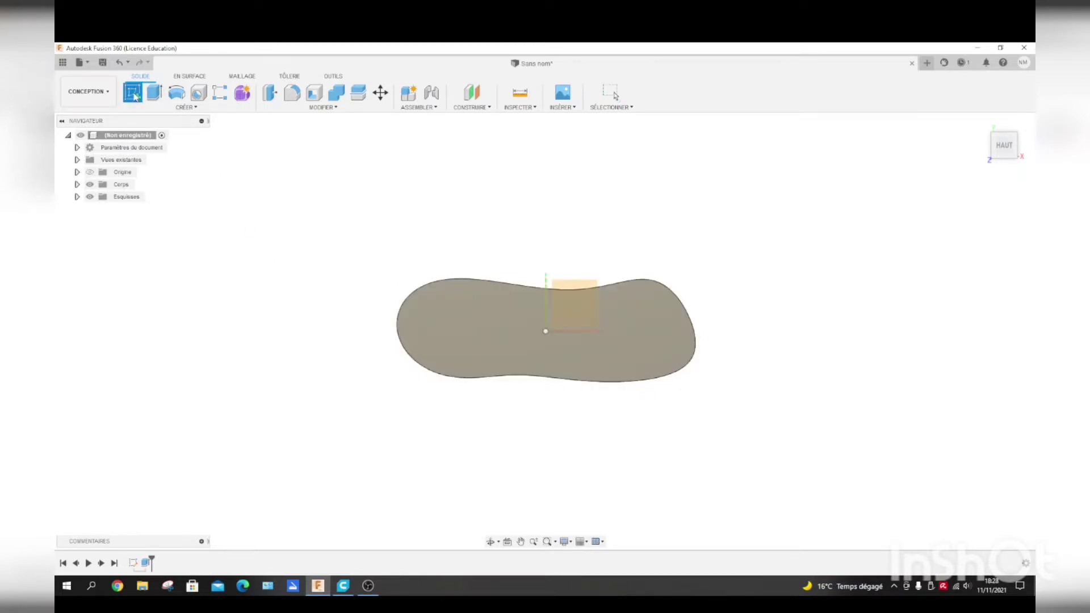
click(525, 336)
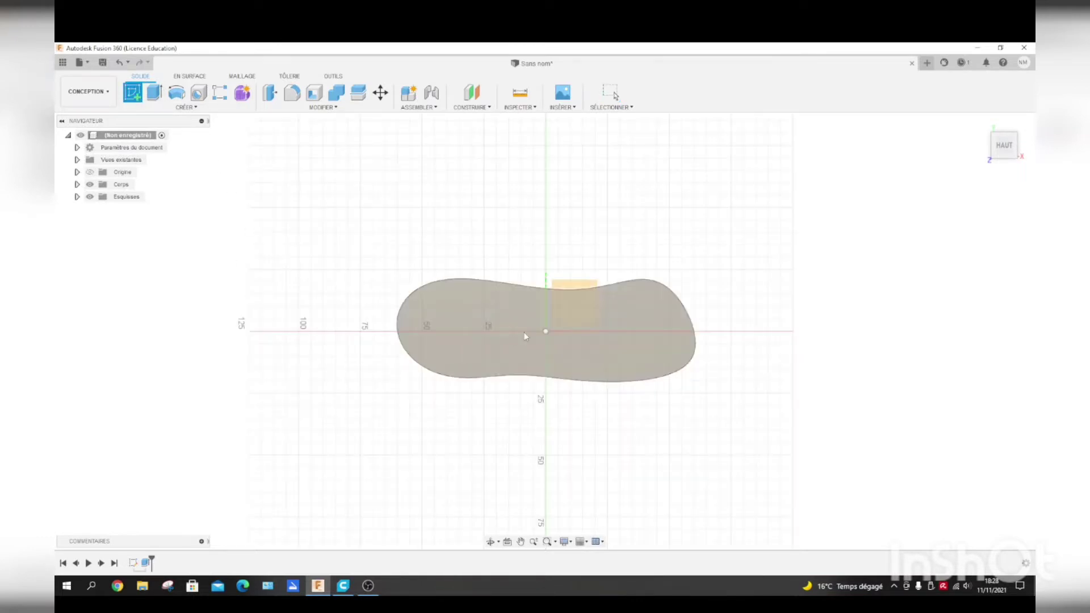
click(607, 340)
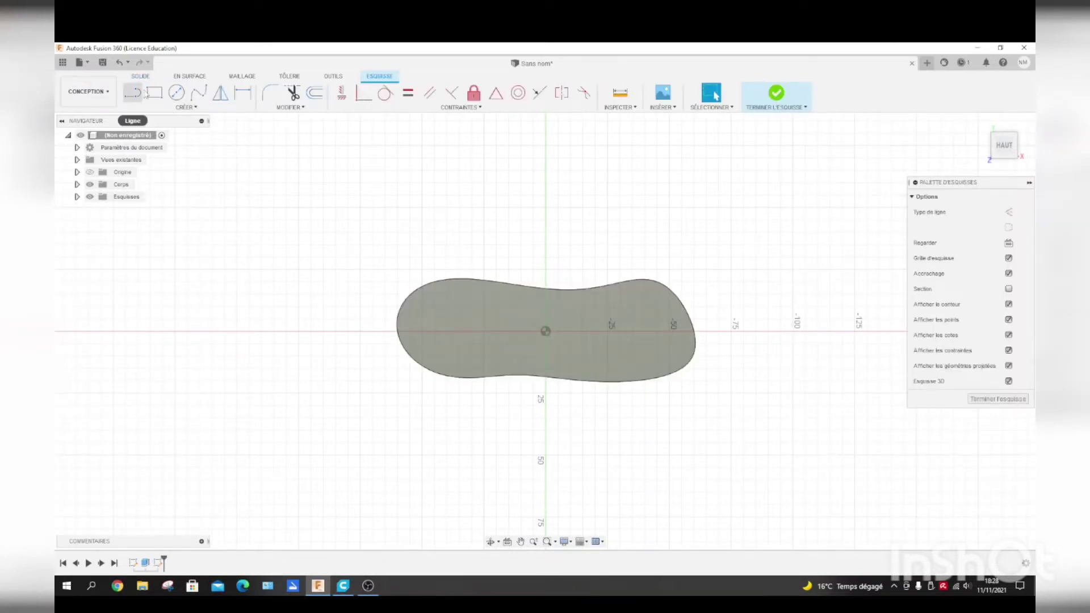
Step: Place a sketch text frame about 100 mm wide and 22 mm high across the middle of the plate
click(186, 108)
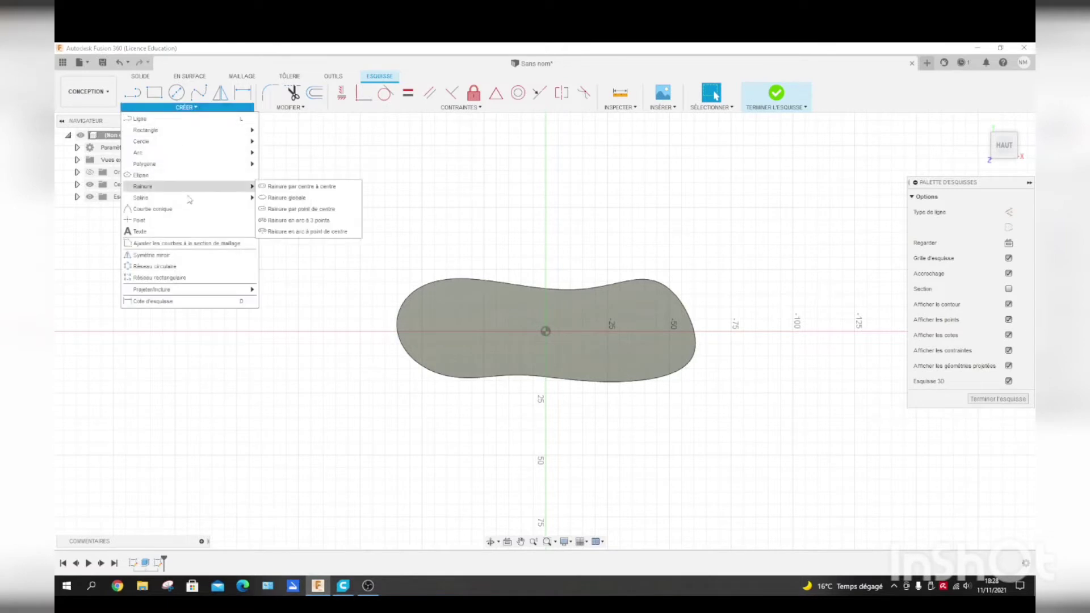
click(178, 232)
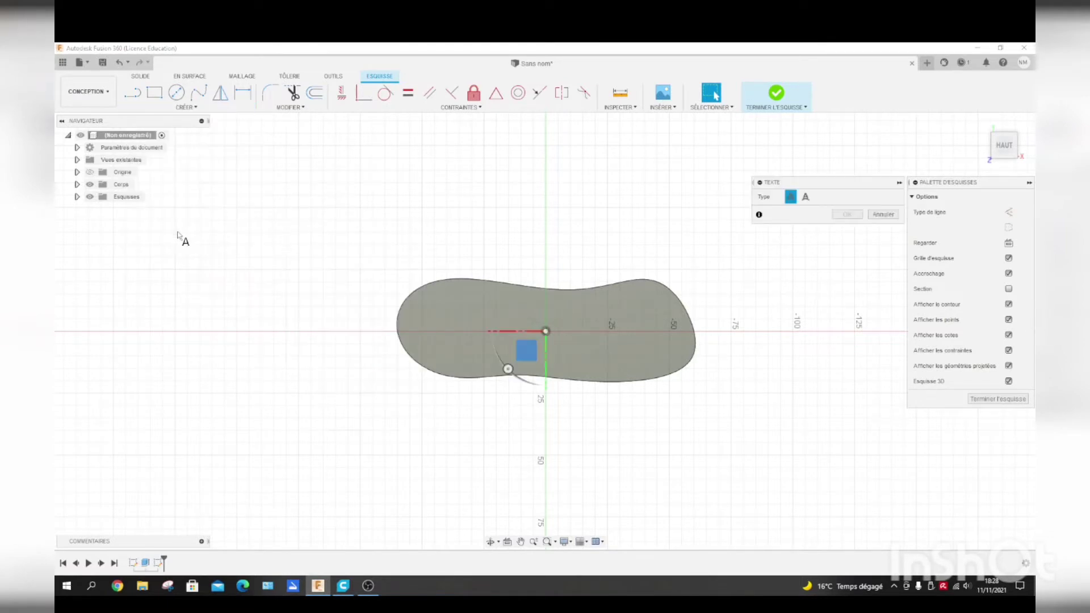
click(423, 300)
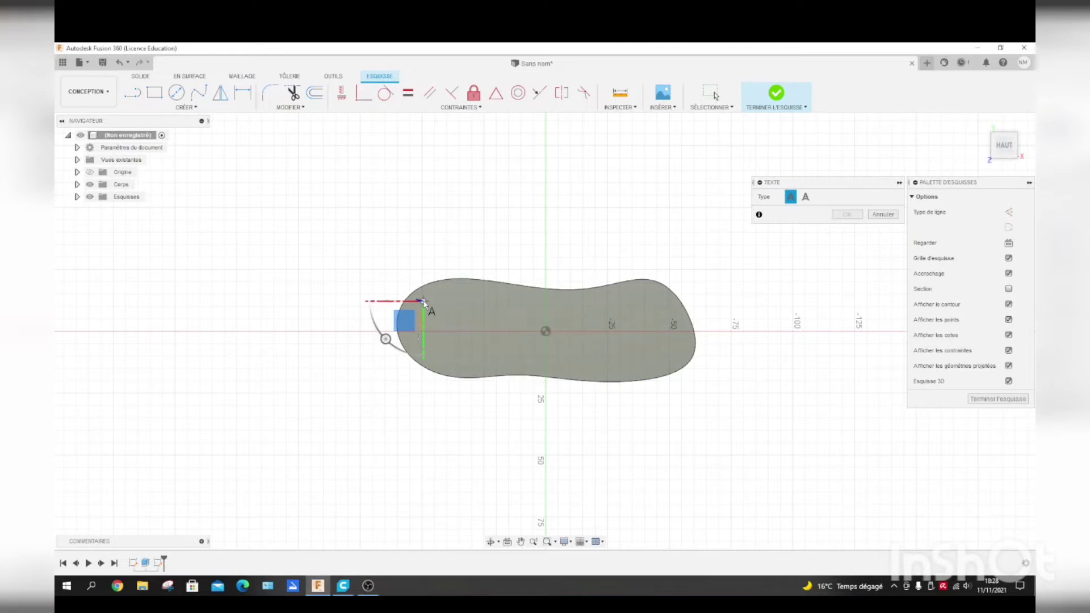
click(669, 359)
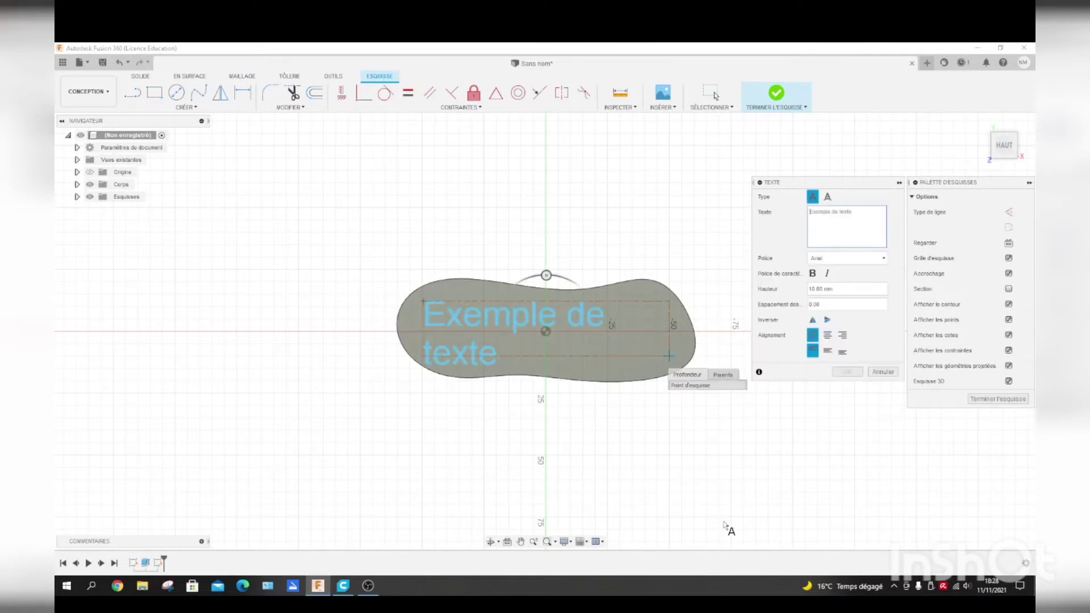
Step: Enter the person's first name in capitals as the text and centre it horizontally and vertically in its frame
click(862, 239)
text(ANGEL)
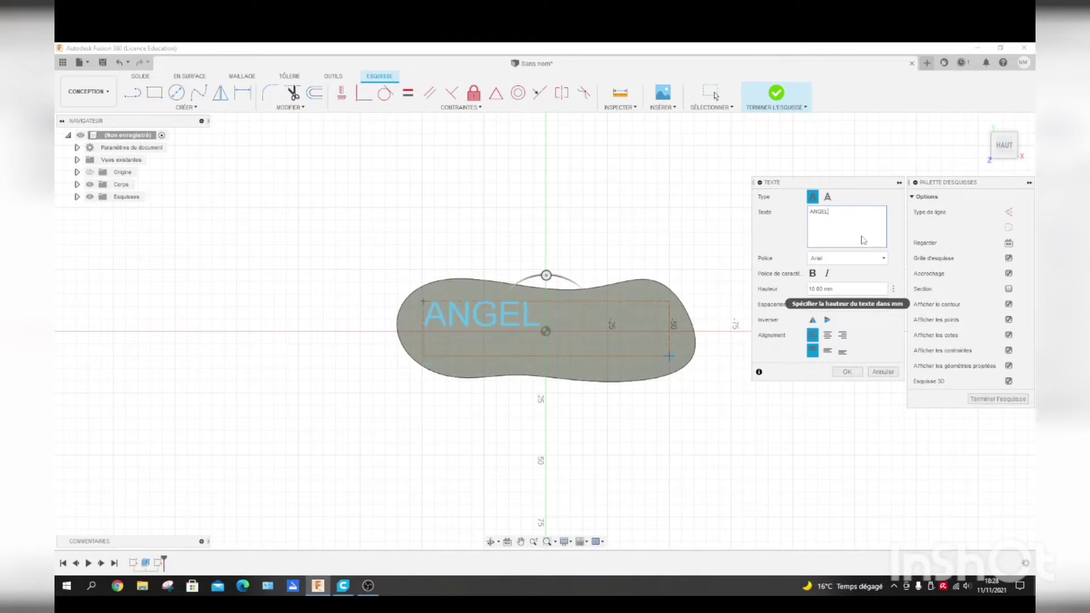
text(INE)
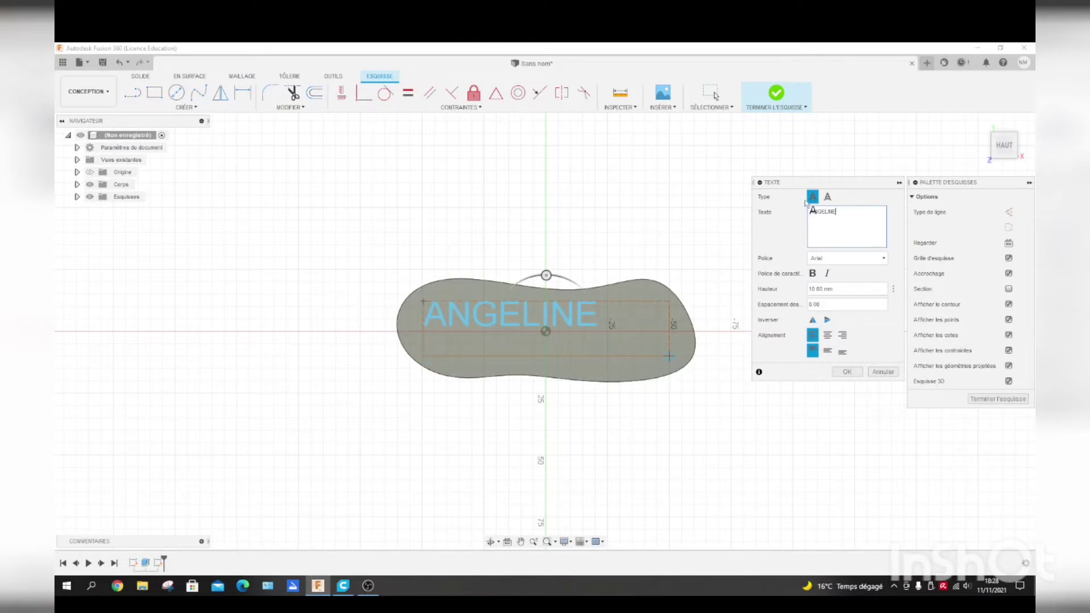
click(828, 336)
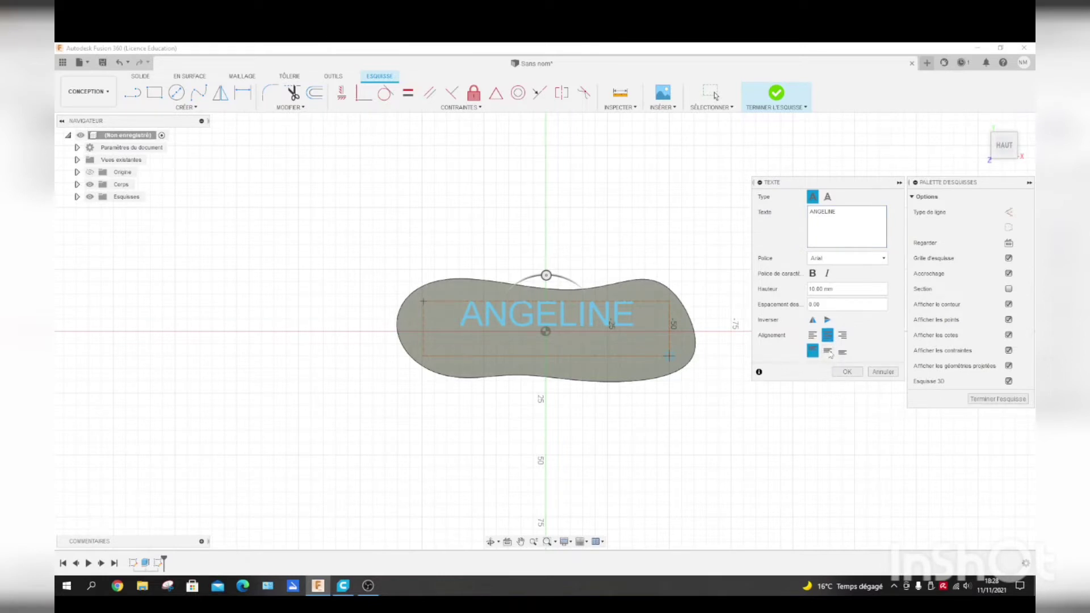
click(827, 351)
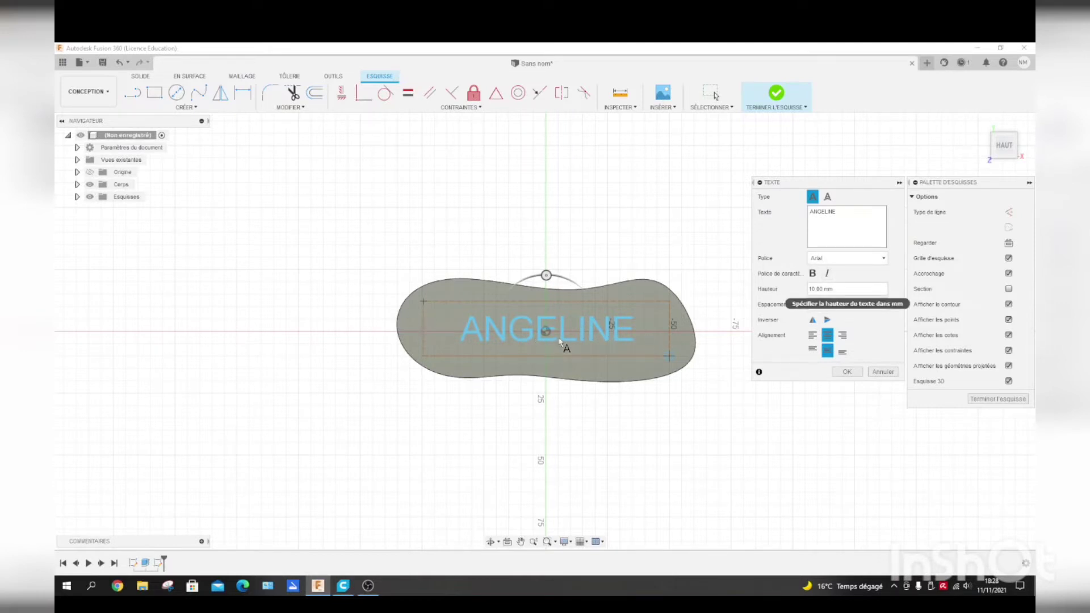
Step: Try the Algerian and Broadway fonts on the sketch text
click(884, 260)
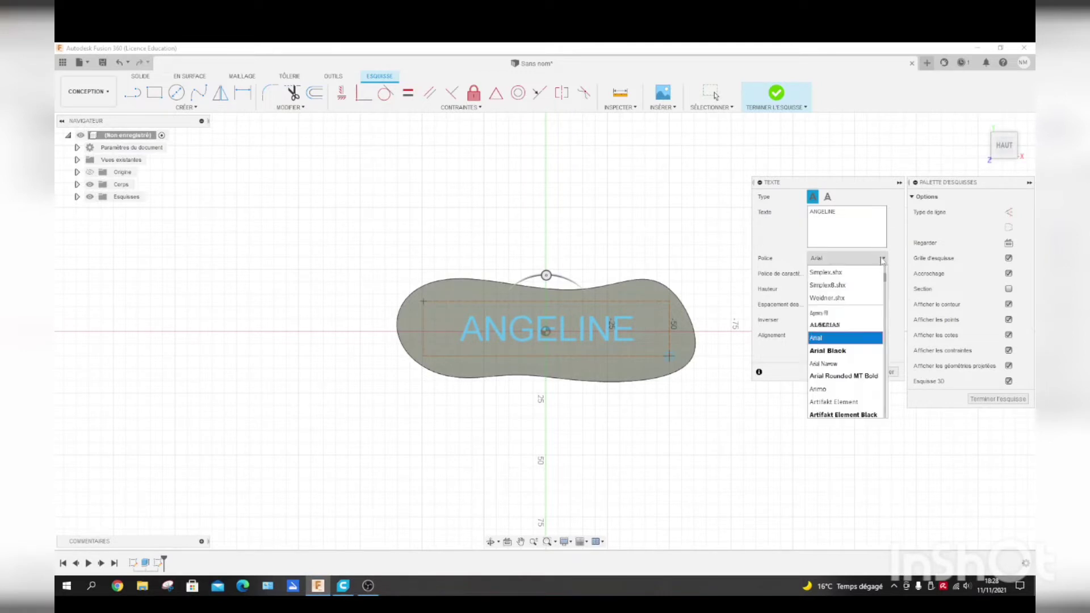
click(845, 326)
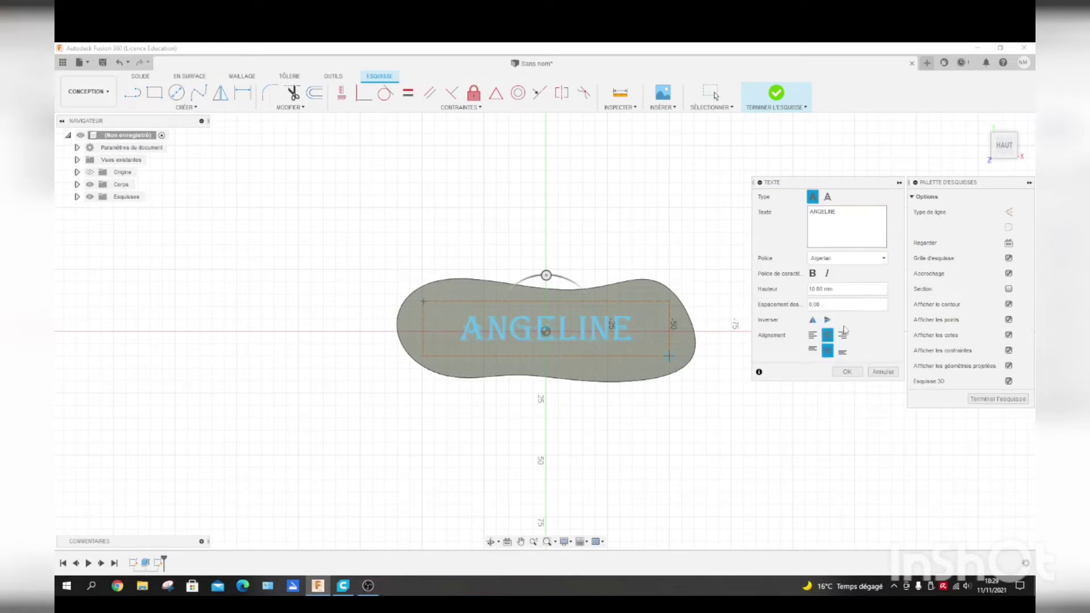
click(880, 259)
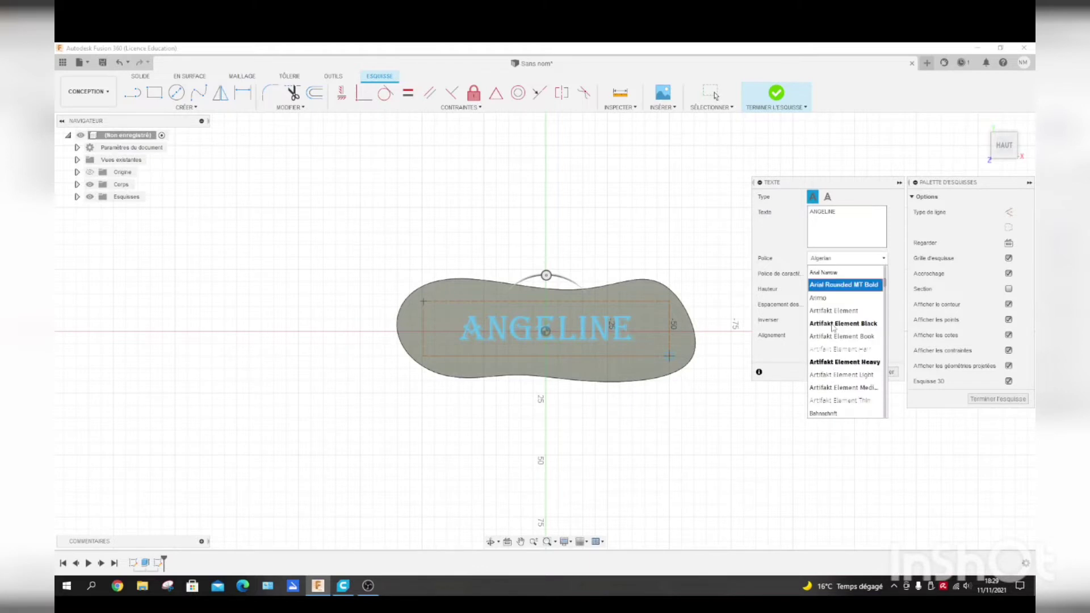
scroll(833, 328, down, 3)
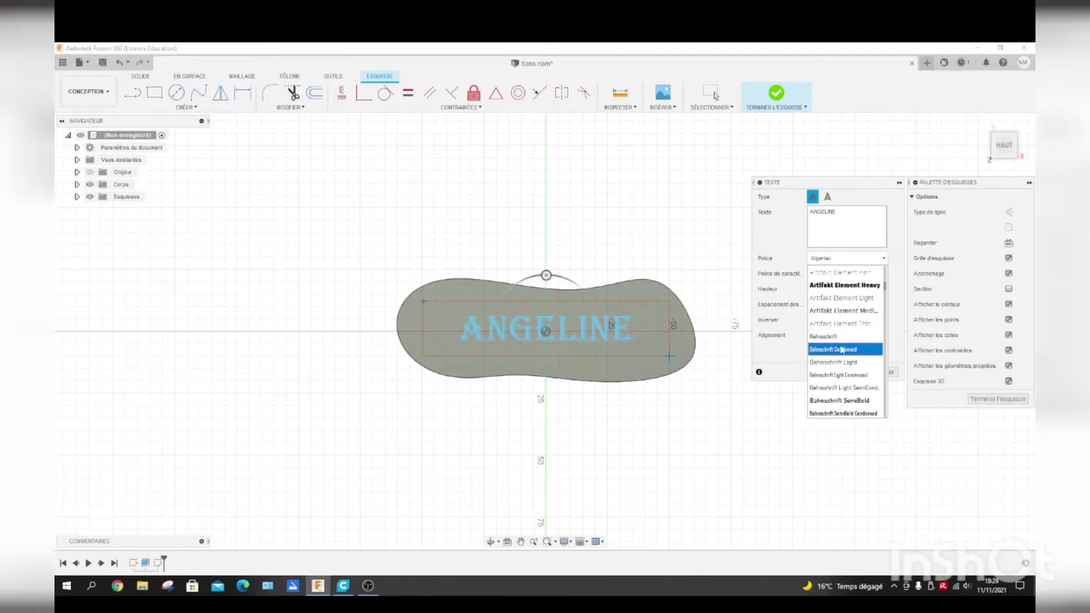
scroll(851, 332, down, 3)
scroll(845, 334, down, 2)
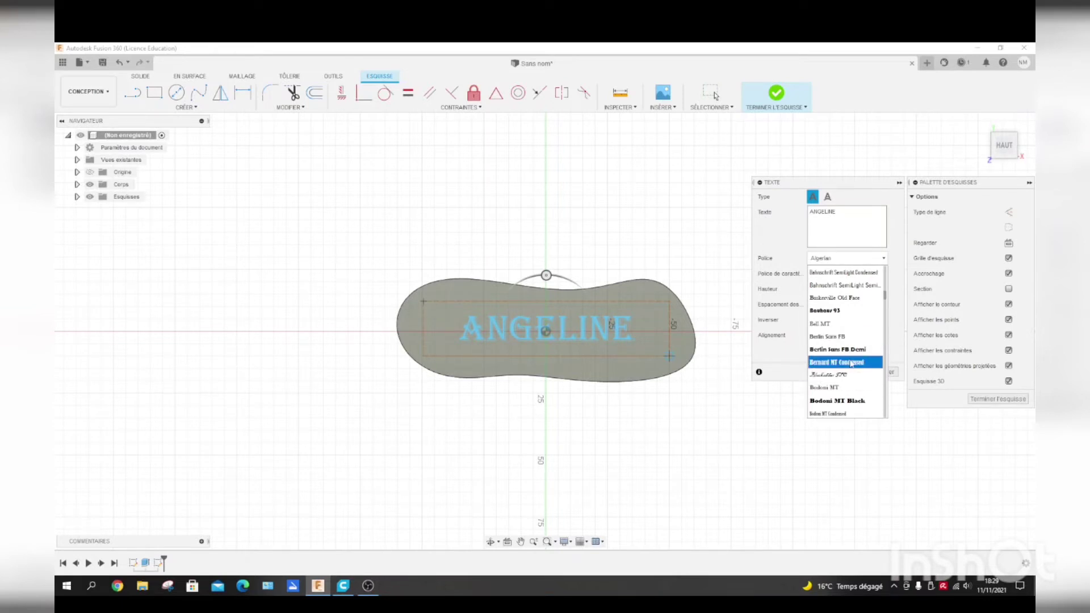
scroll(842, 364, down, 4)
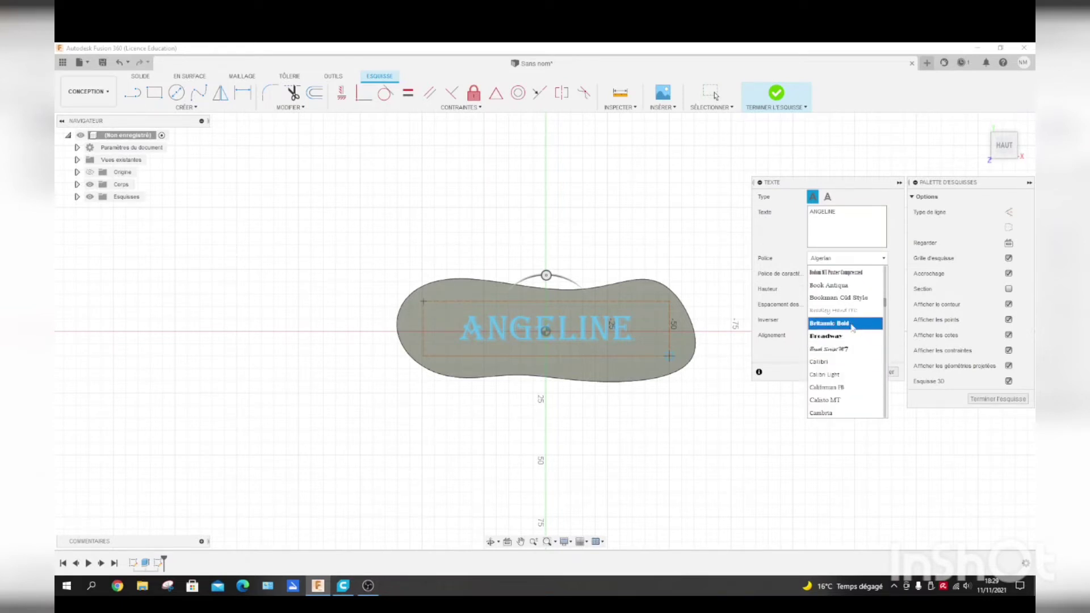
click(844, 336)
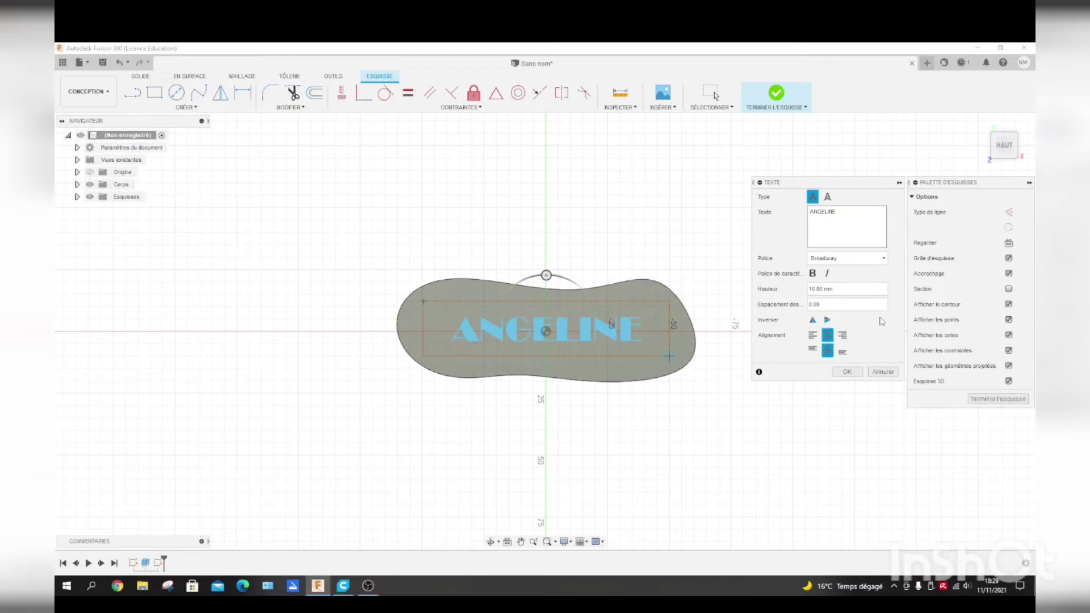
Step: Try the Eras Bold ITC and Franklin Gothic Heavy fonts on the sketch text
click(860, 259)
scroll(837, 341, down, 3)
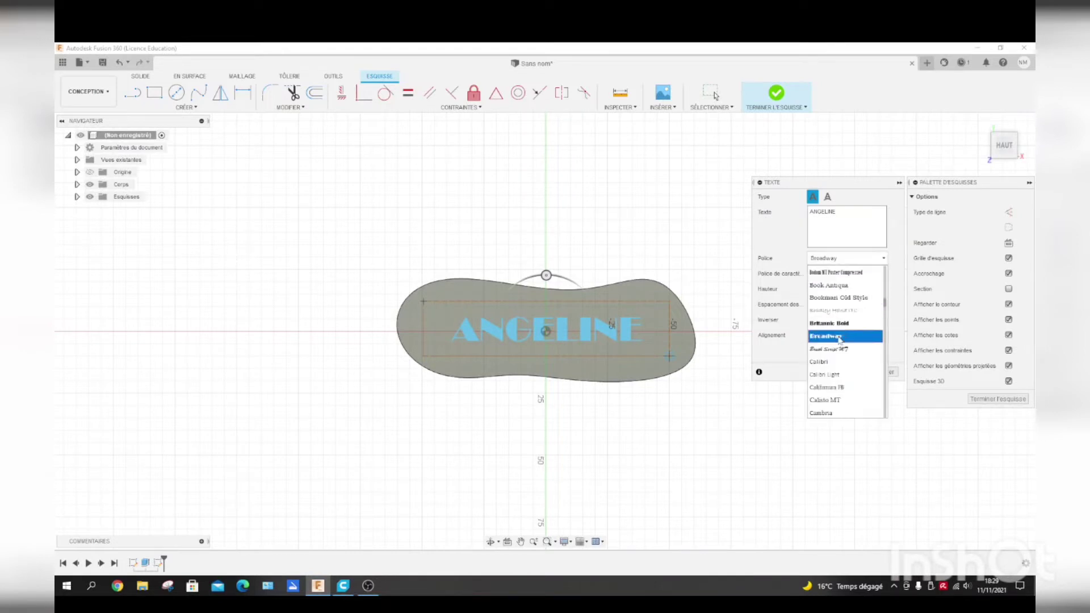
scroll(838, 340, down, 6)
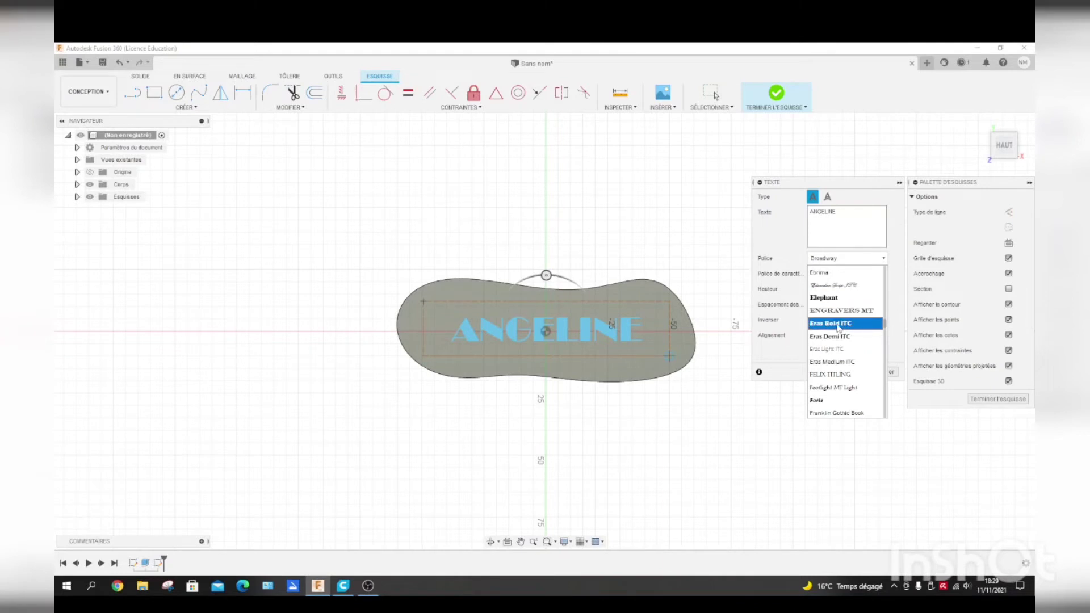
click(837, 324)
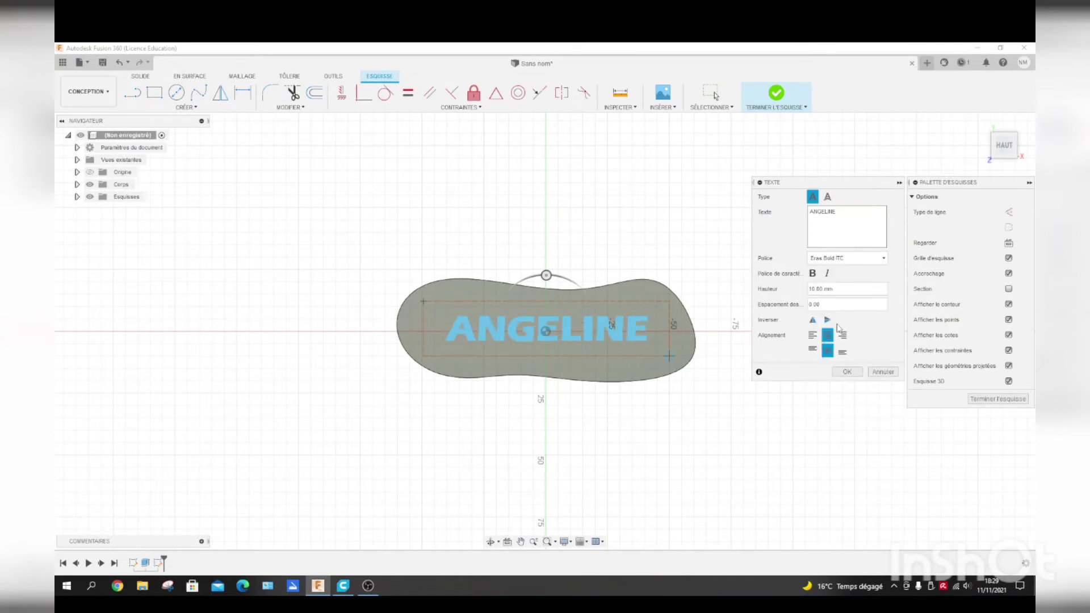
click(883, 258)
scroll(826, 368, down, 3)
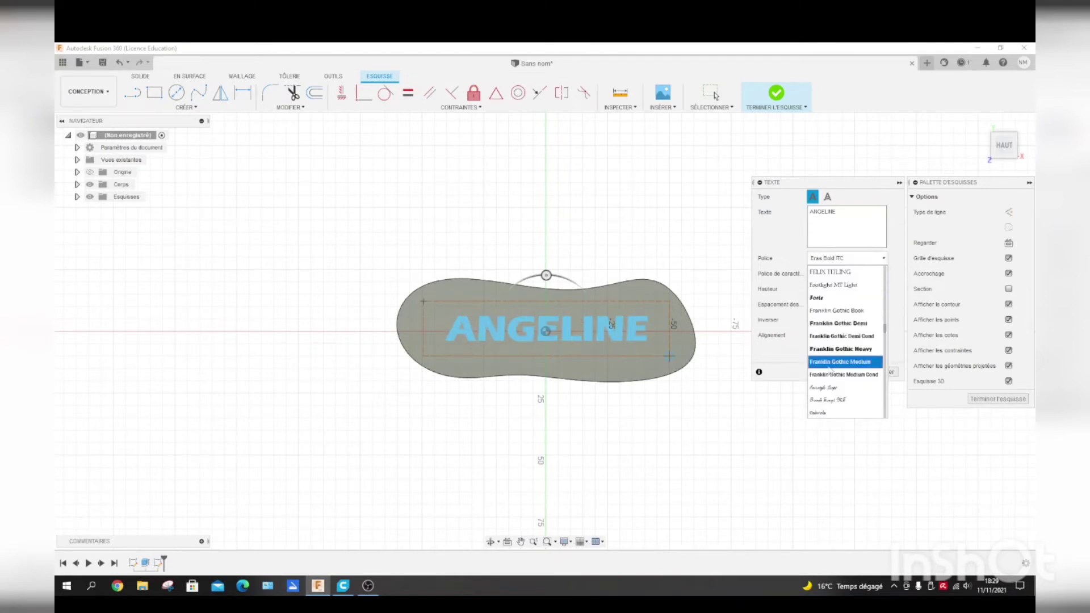
click(849, 352)
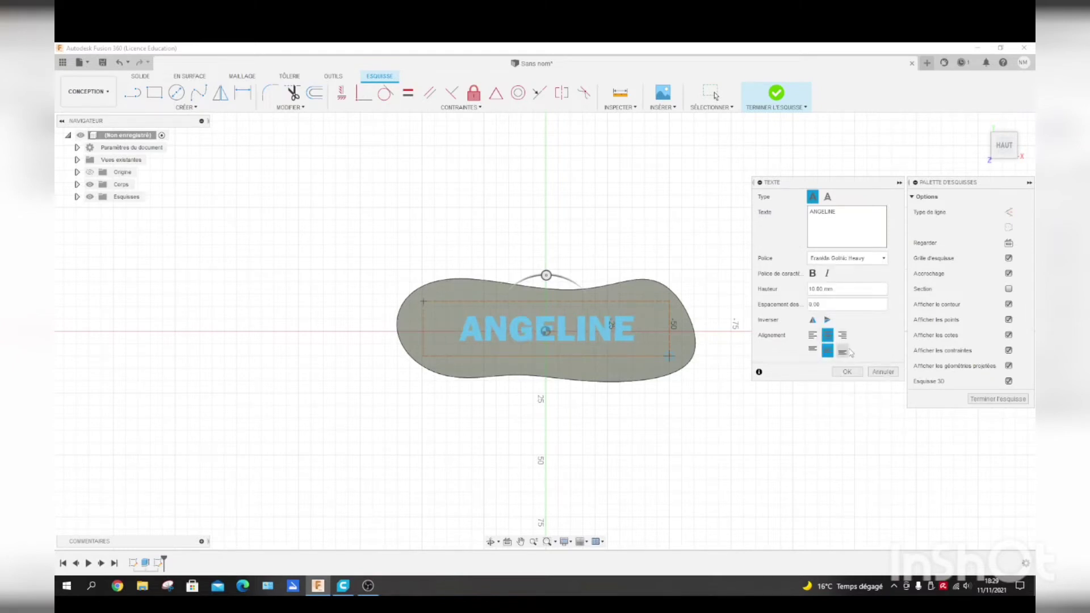
Step: Try the Gill Sans Ultra Bold and Goudy Stout fonts on the sketch text
click(883, 258)
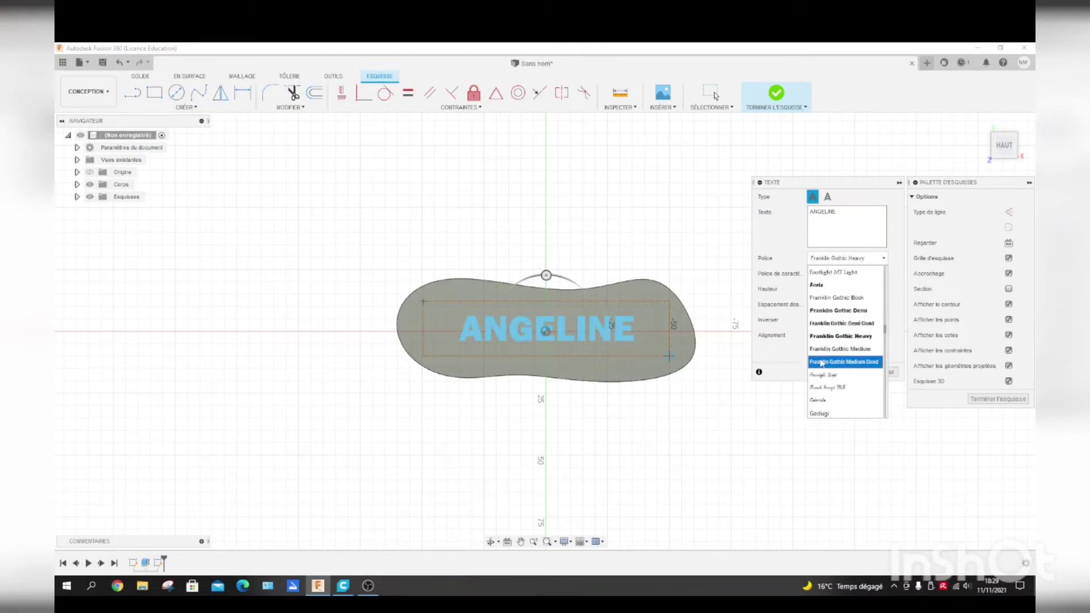
scroll(824, 348, down, 3)
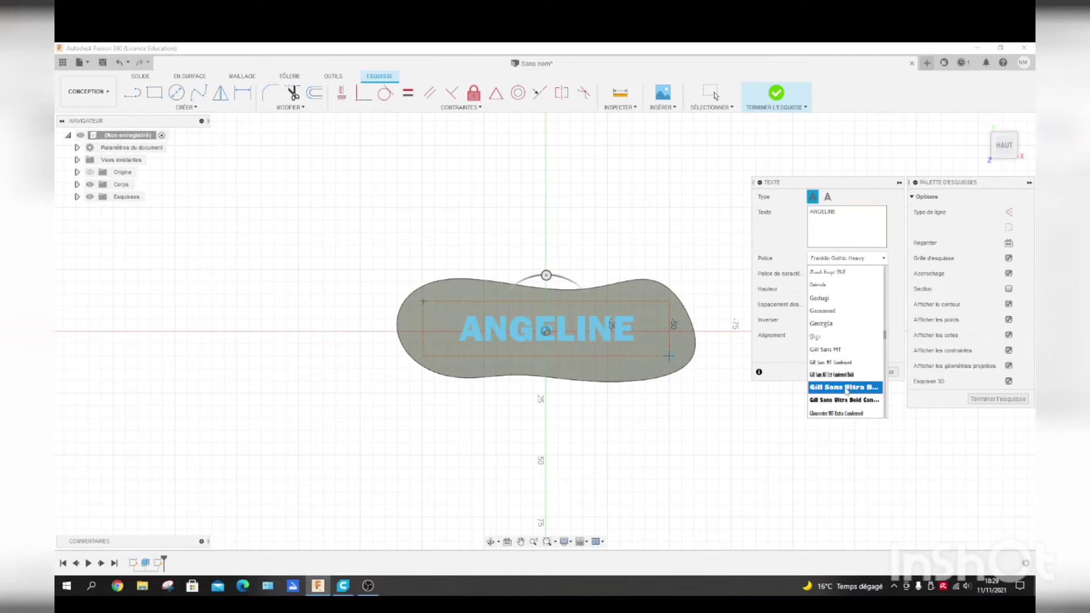
click(854, 387)
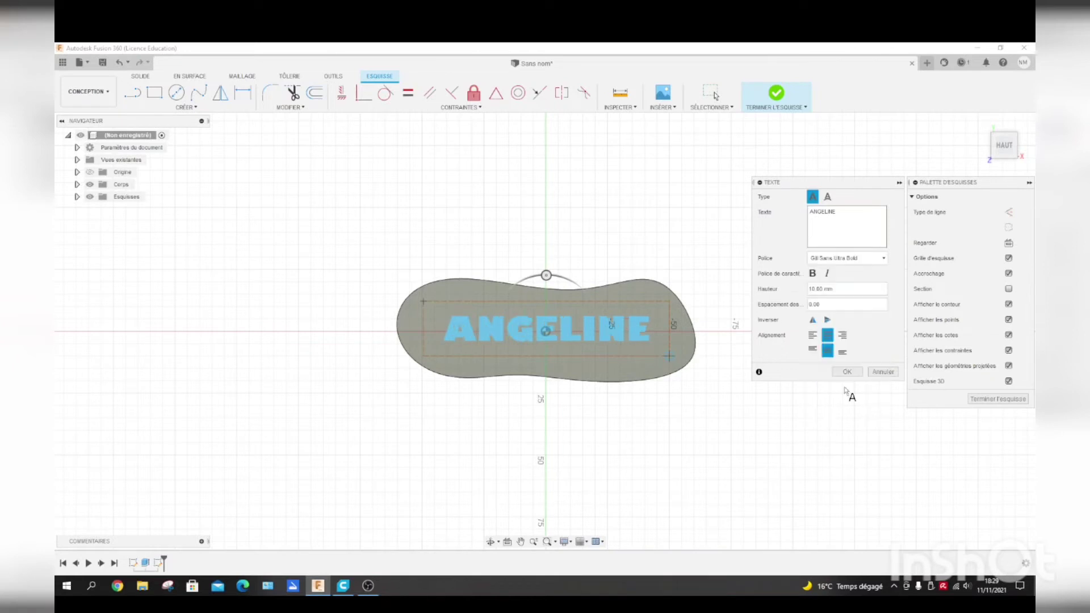
click(883, 259)
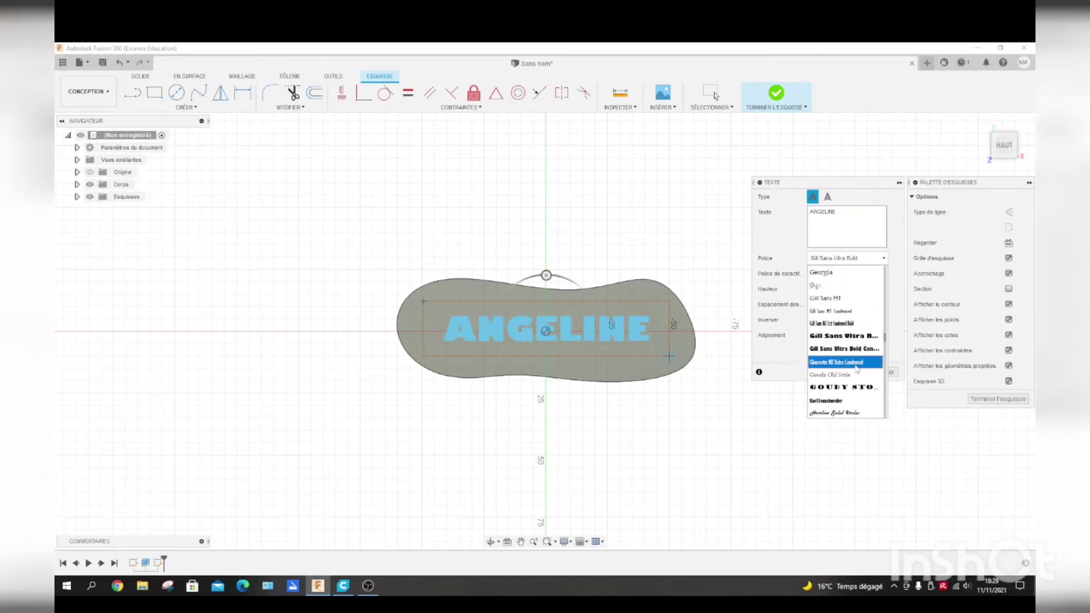
click(848, 387)
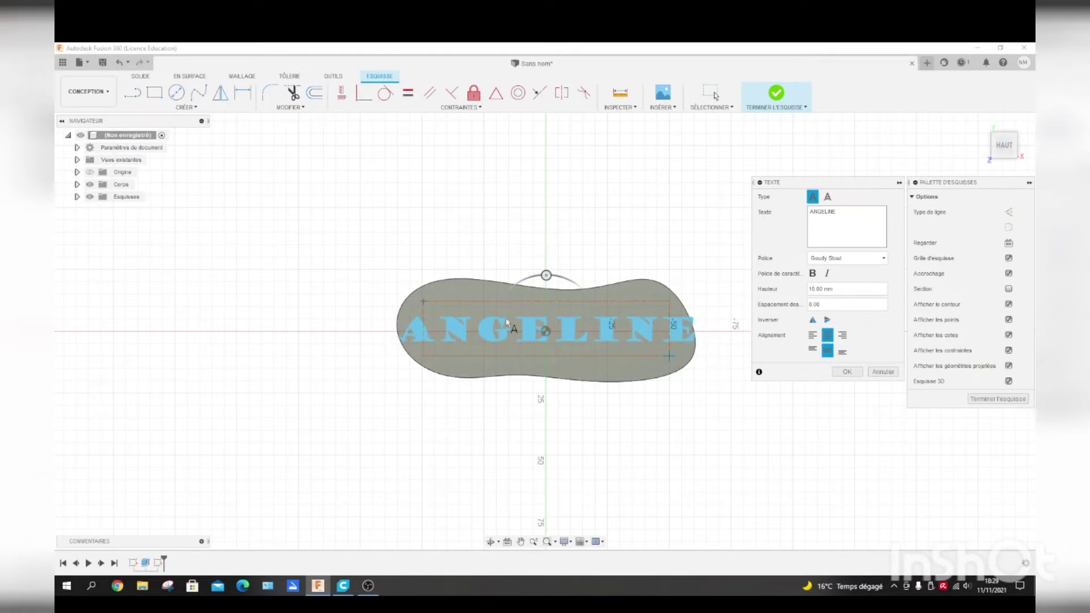
Step: Try the Gill Sans Ultra Bold and Gill Sans Ultra Bold Condensed fonts on the sketch text
click(883, 258)
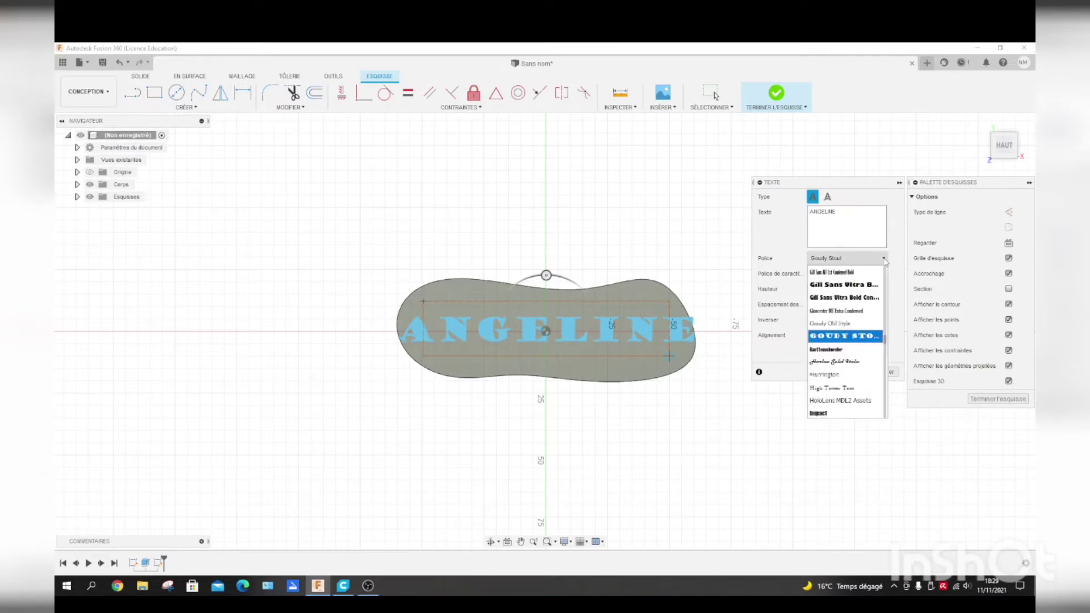
click(852, 286)
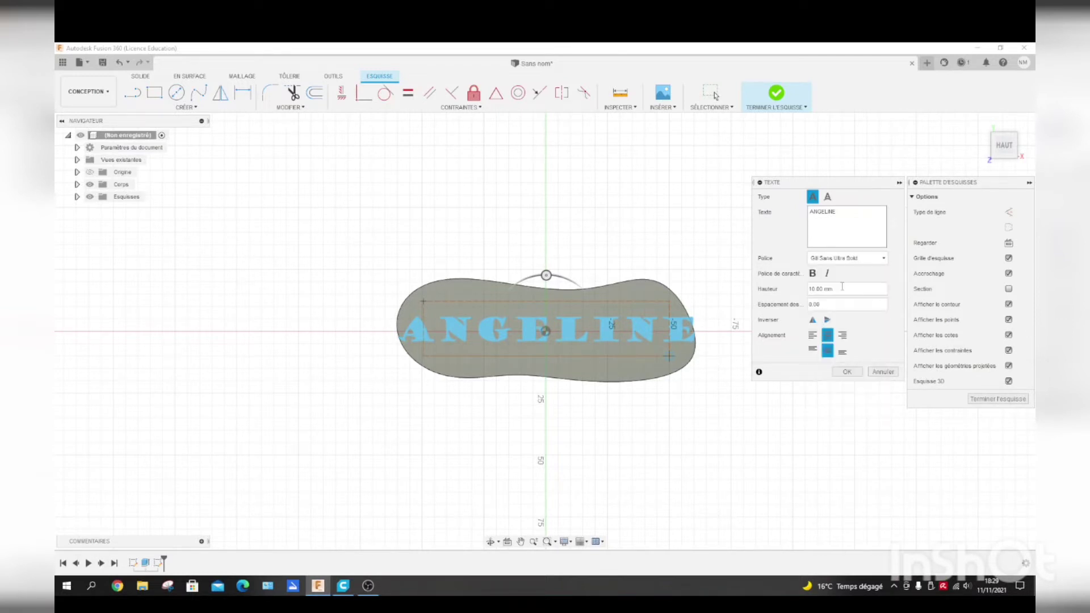
click(884, 258)
click(840, 349)
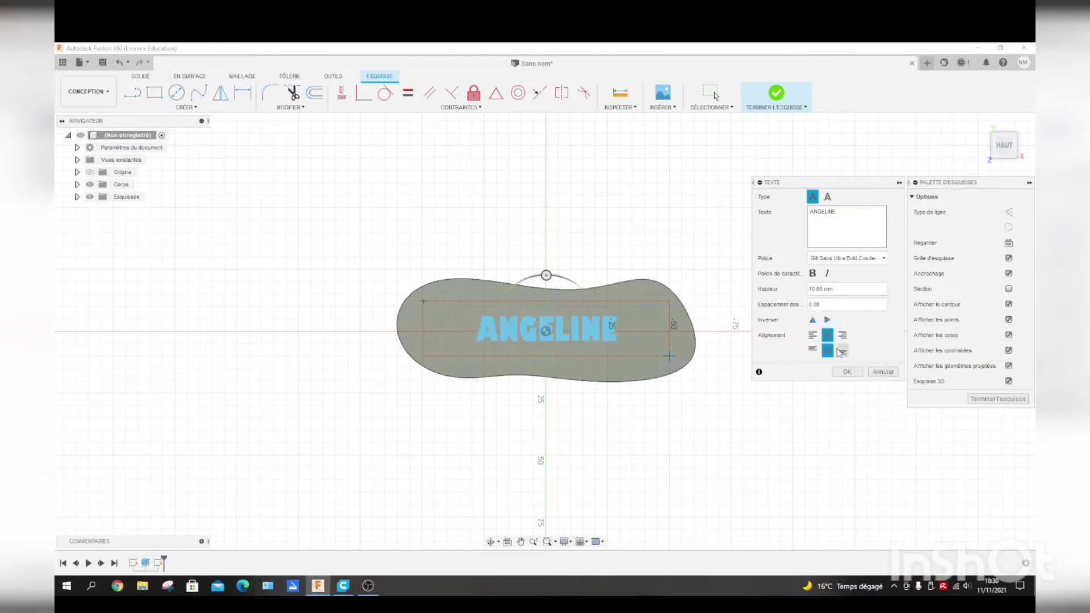
Step: Set the font of the sketch text to Magneto
click(883, 259)
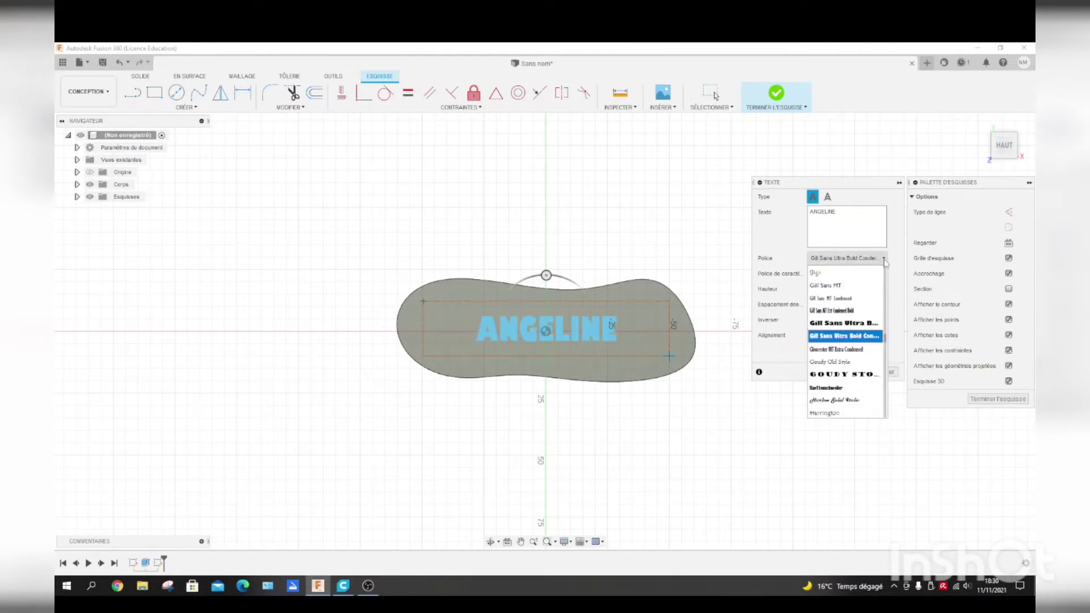
scroll(839, 352, down, 7)
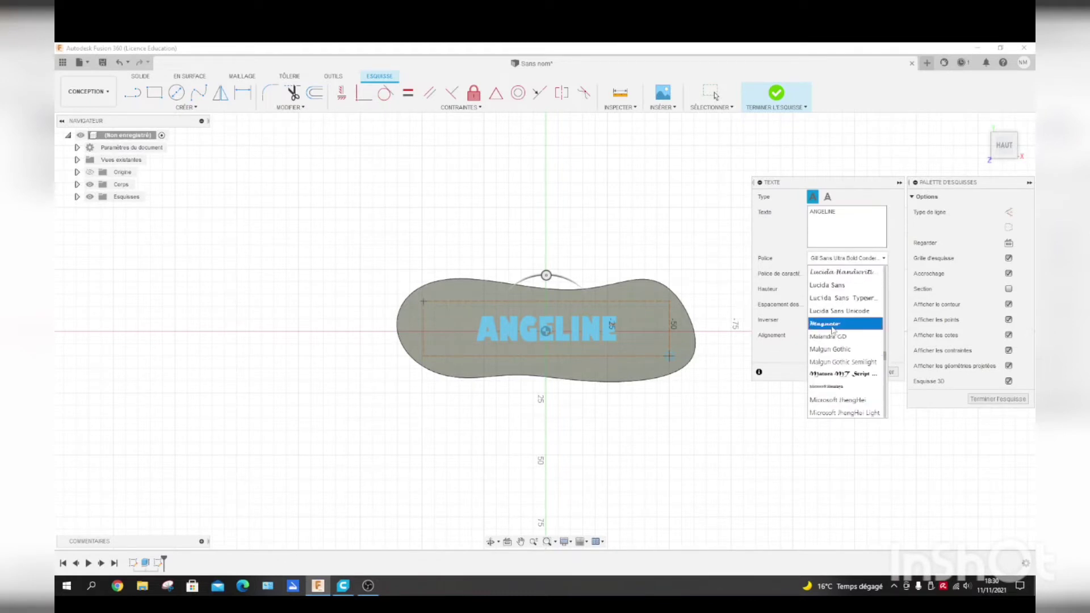
click(832, 324)
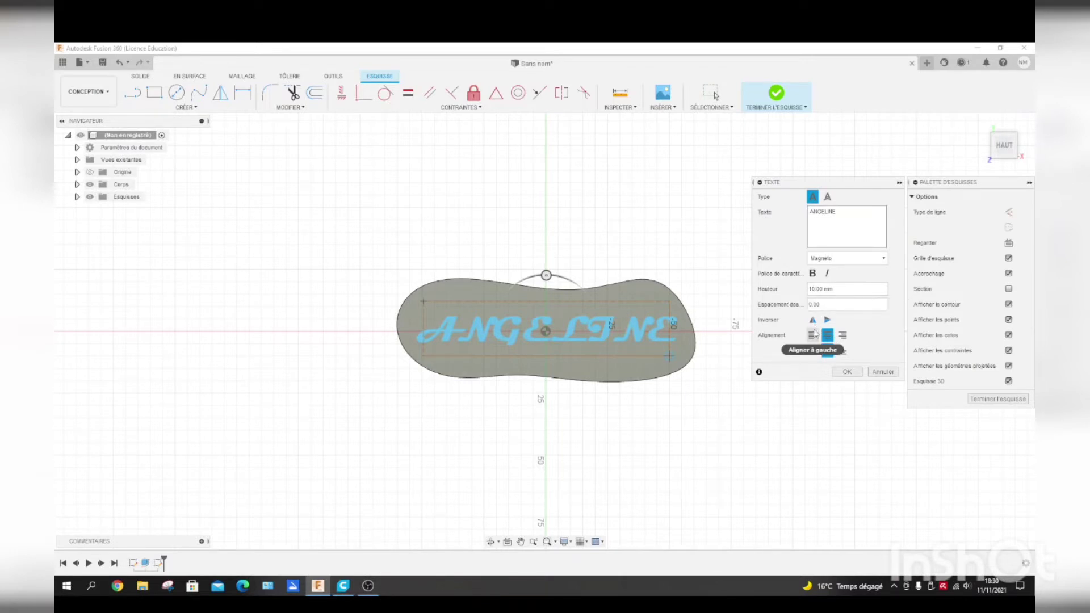
Step: Try a text height of 9 mm and restore the height to 10 mm
key(BackSpace)
key(BackSpace)
text(9)
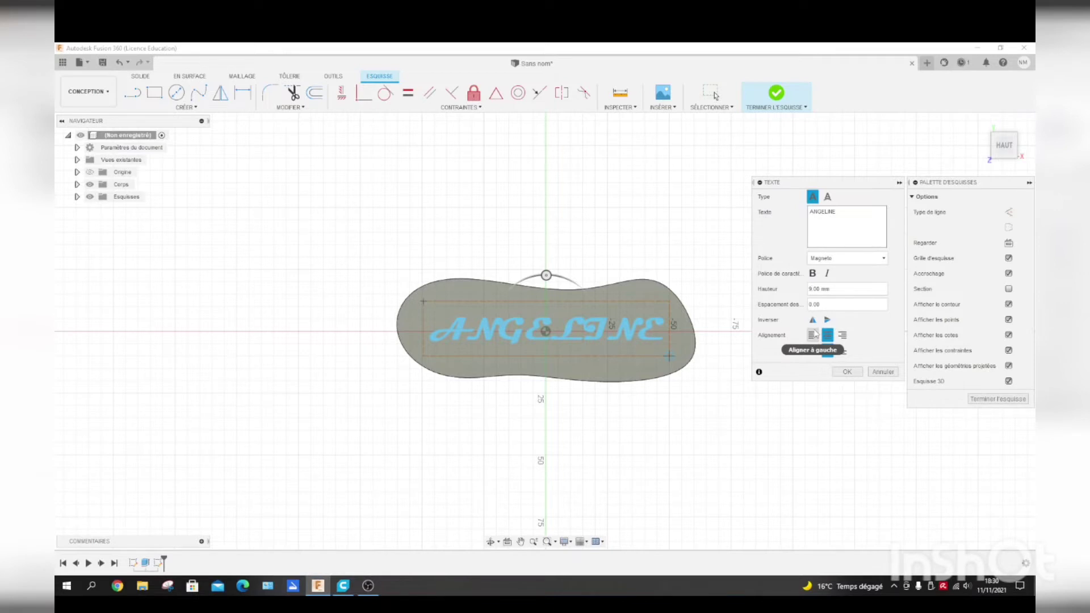
text(10)
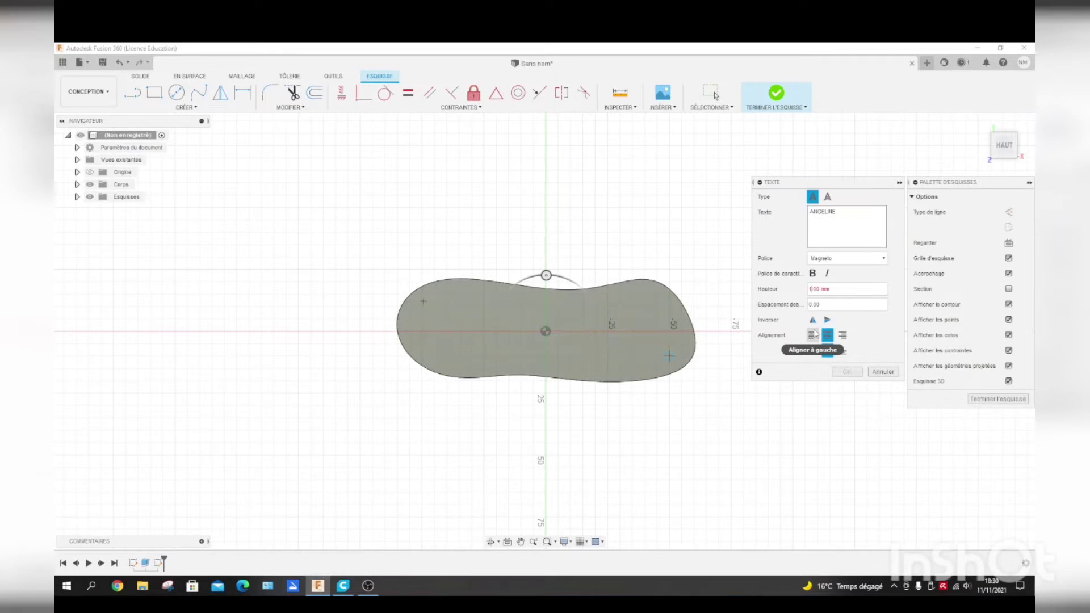
text(.)
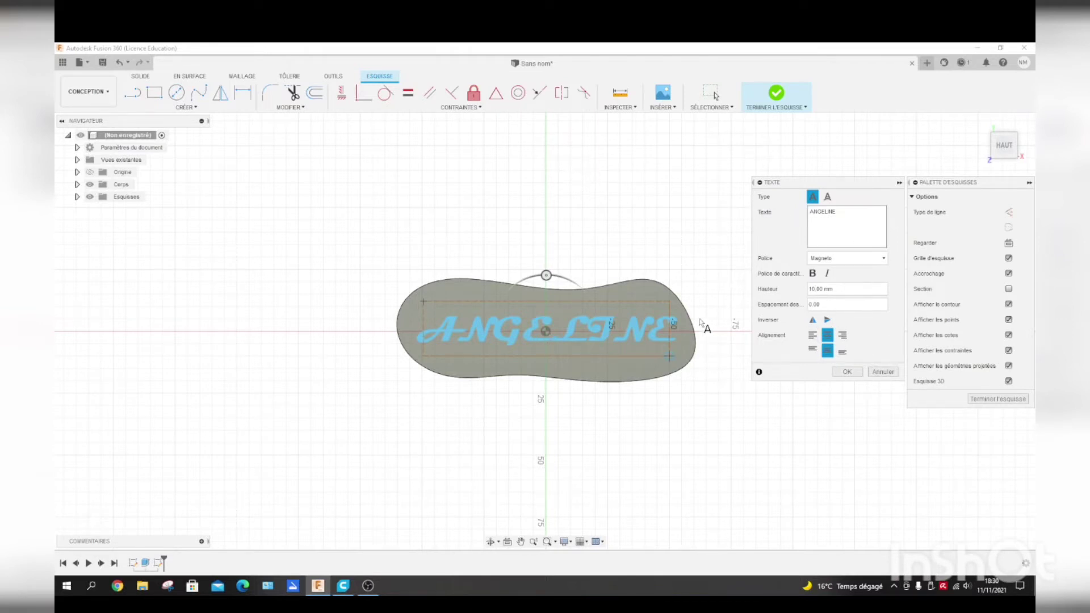
Step: Confirm the sketch text and finish the sketch
click(847, 372)
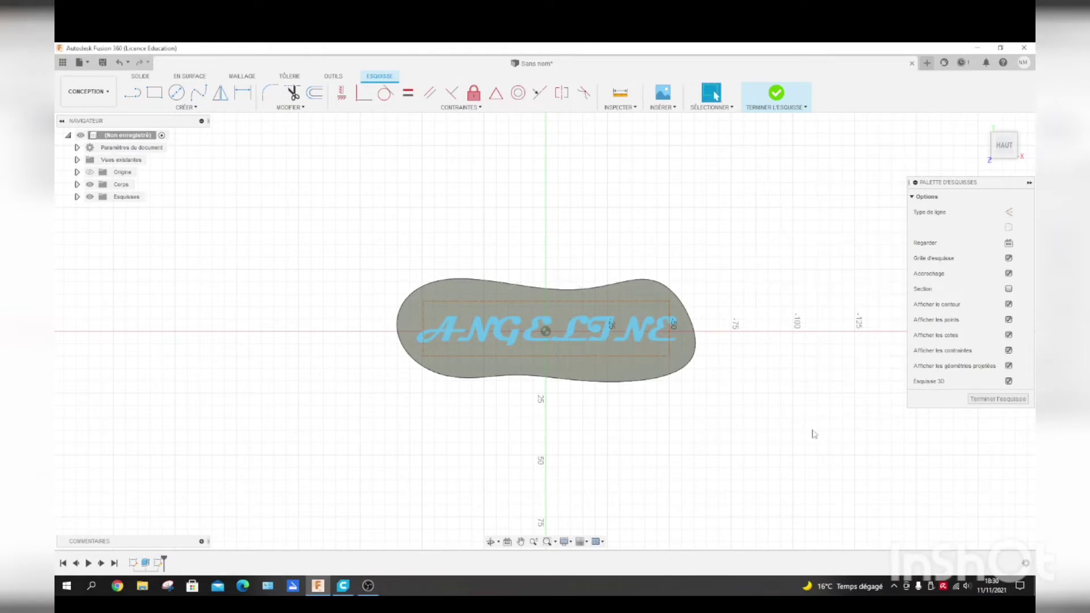
click(782, 102)
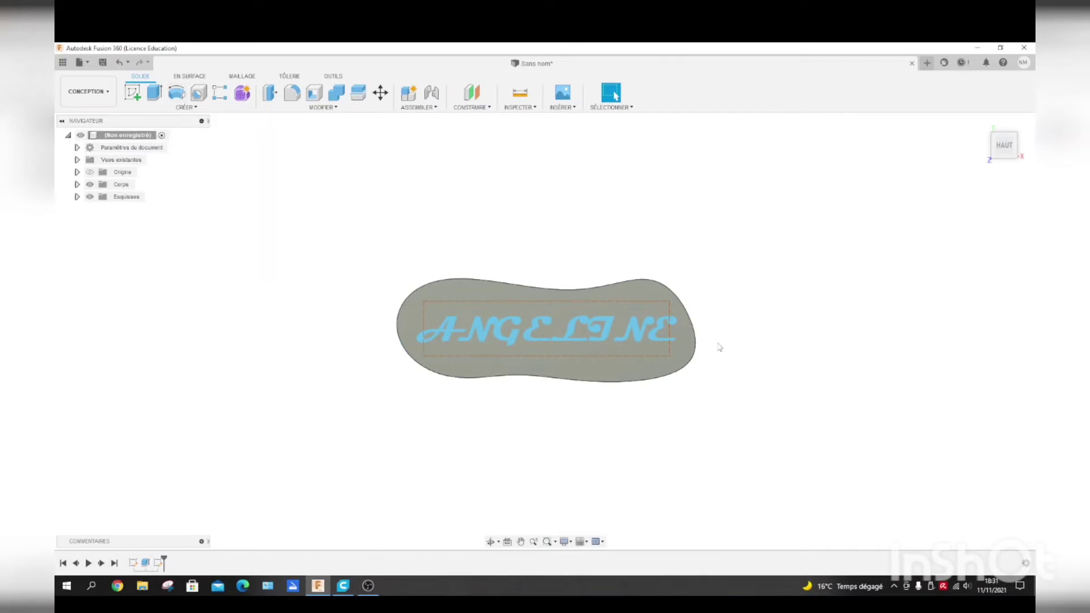
Step: Revolve the sketch text by 90° about the lower line of its text frame, joining the lettering to the plate
click(177, 94)
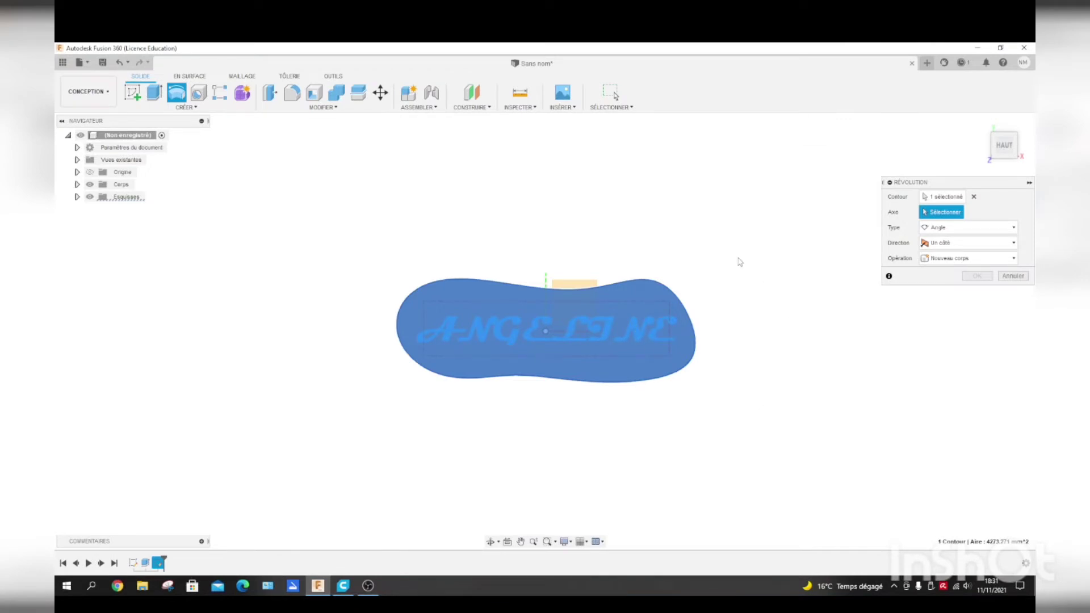
click(1013, 275)
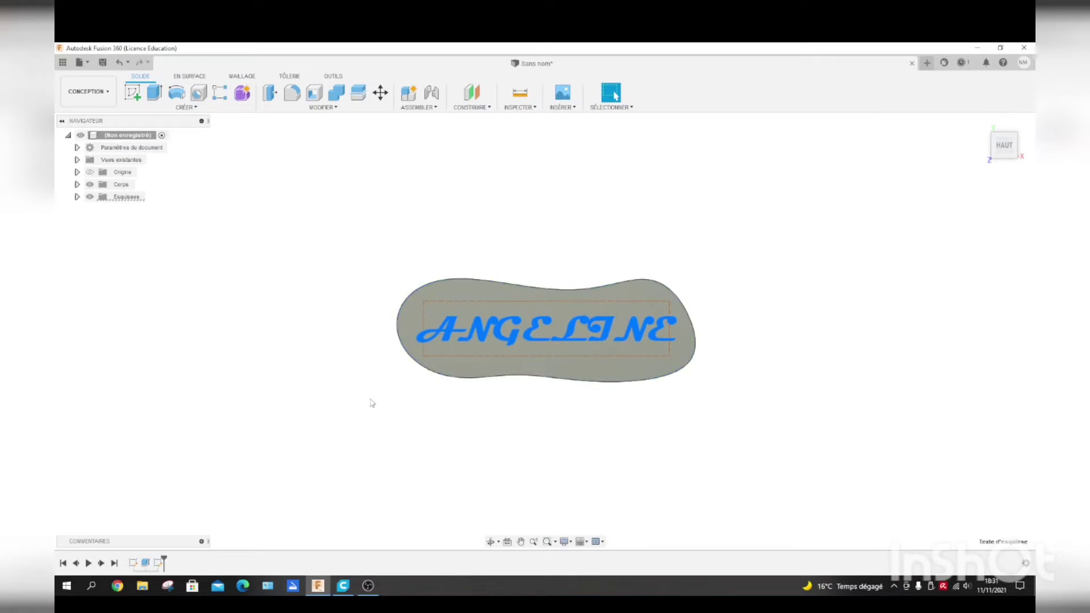
click(177, 95)
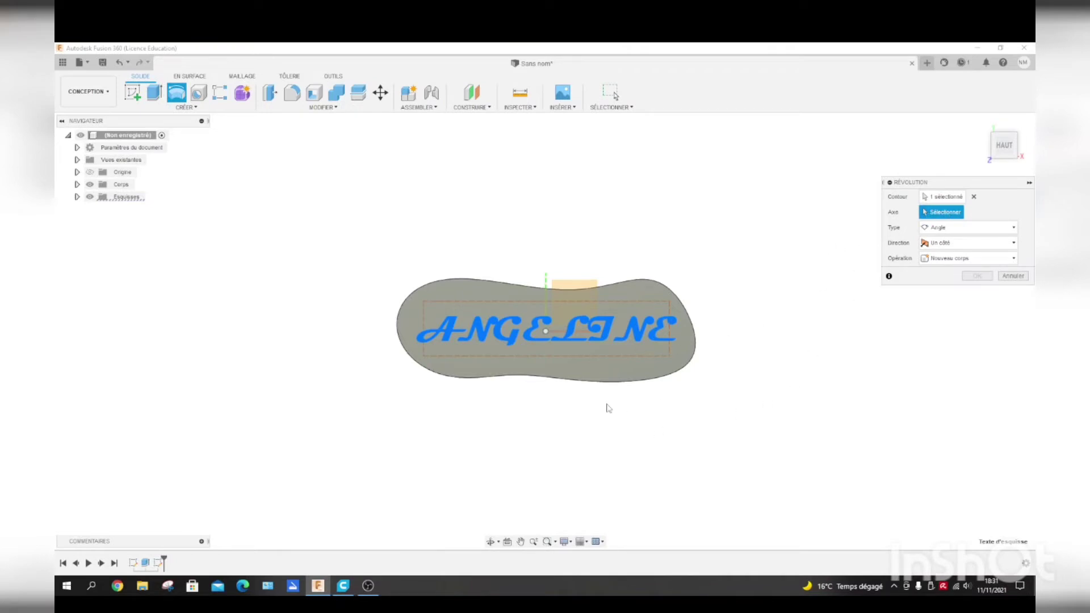
scroll(573, 344, down, 2)
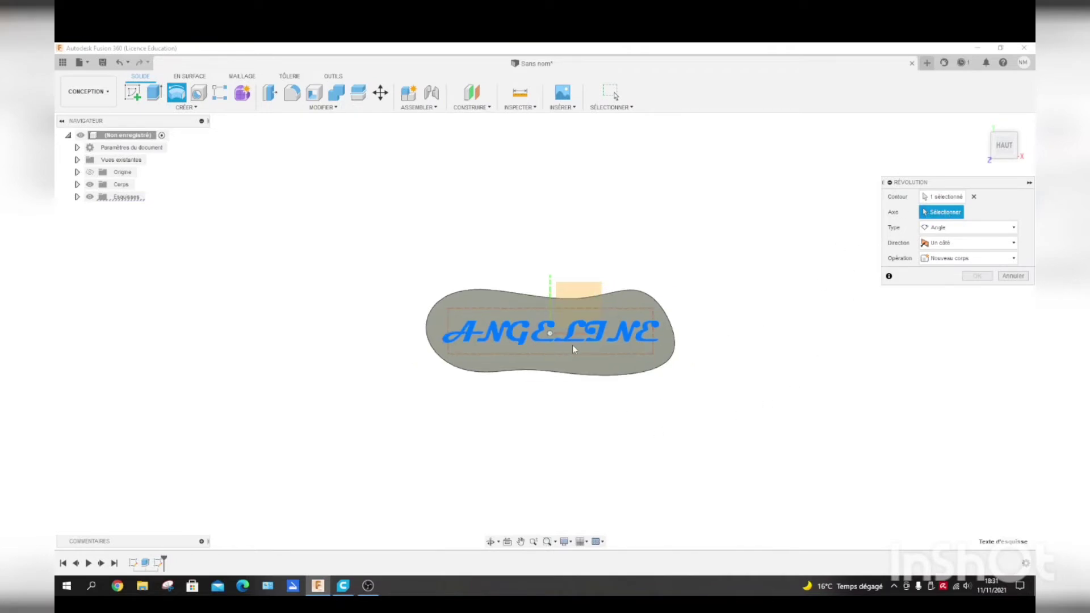
scroll(567, 346, up, 5)
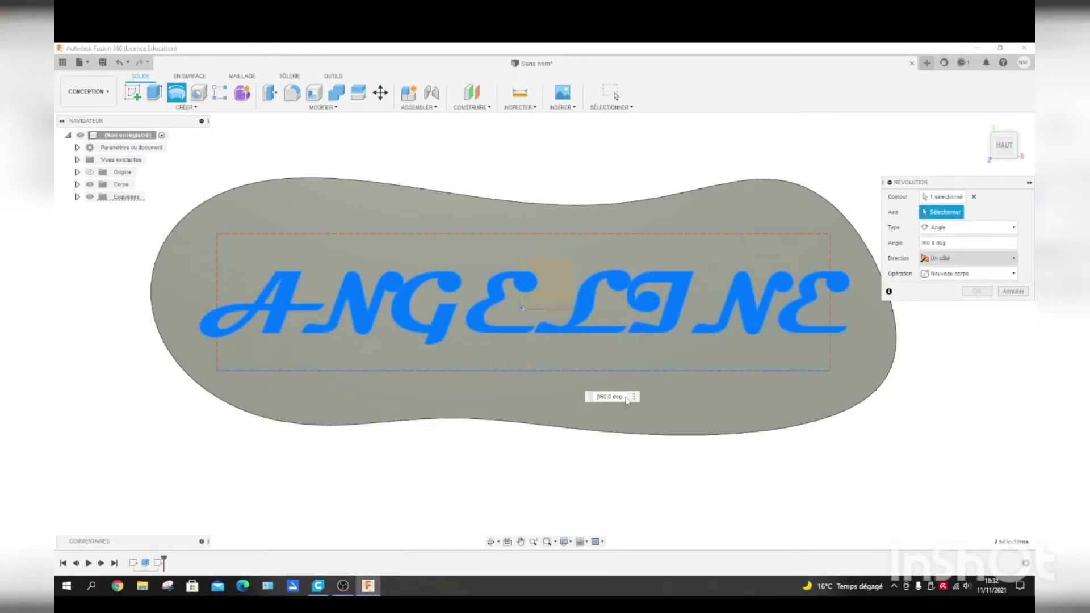
click(621, 370)
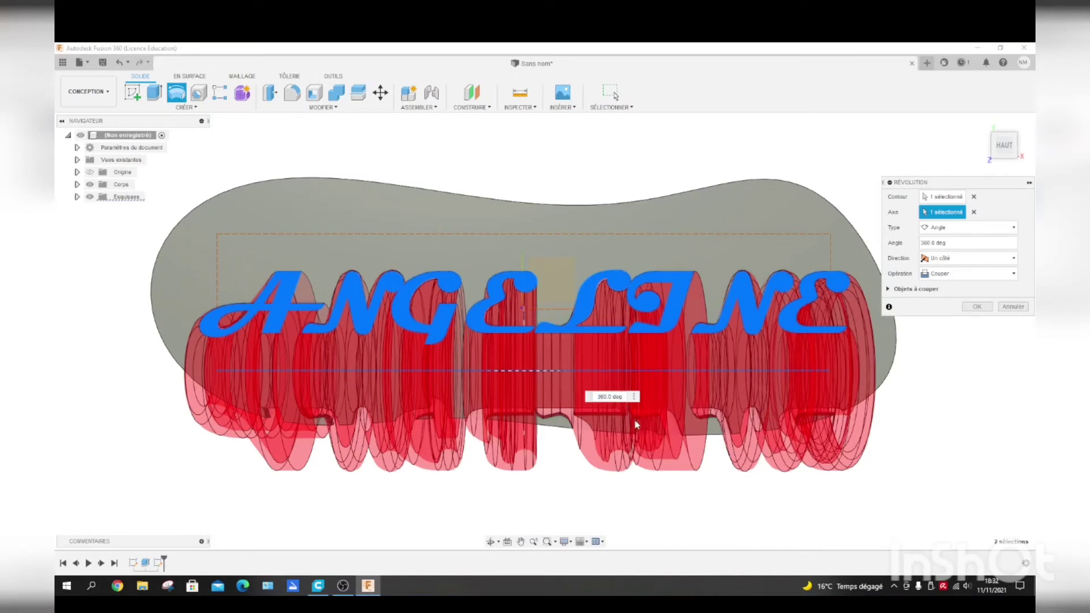
text(90)
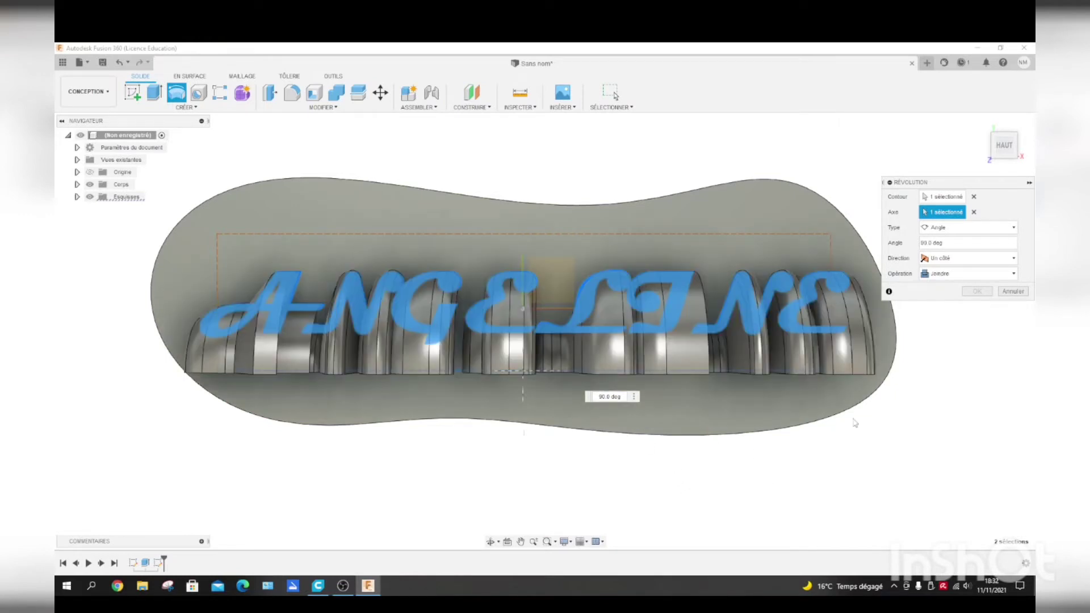
text(0)
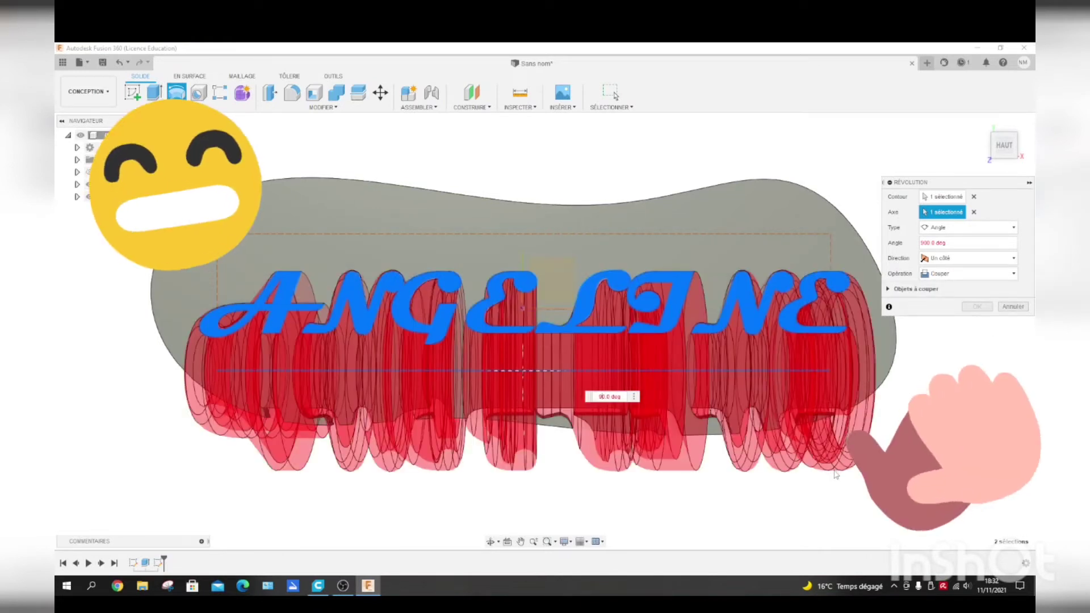
key(BackSpace)
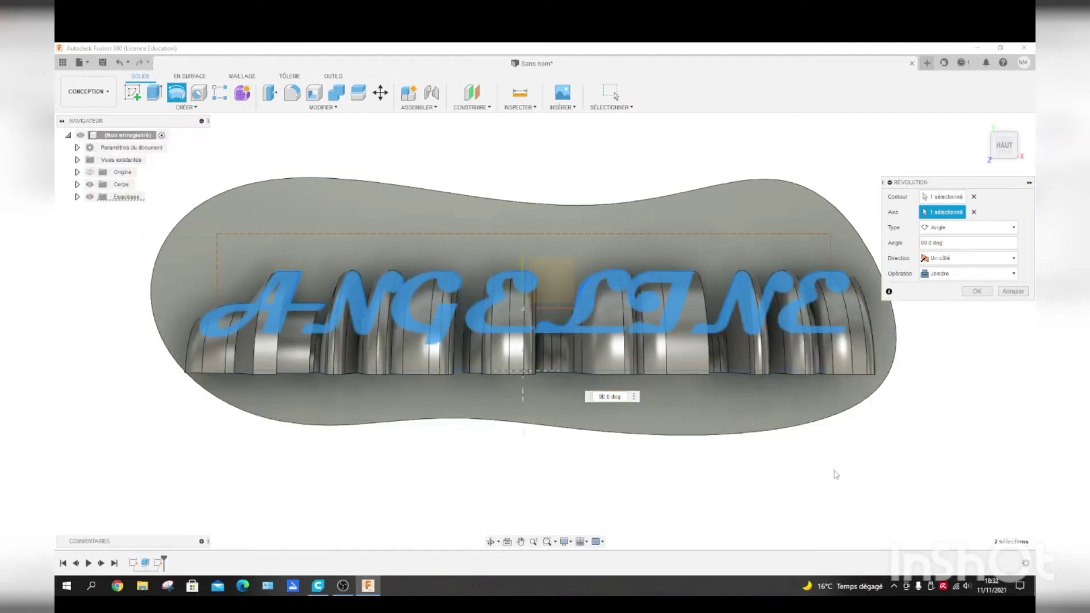
key(Return)
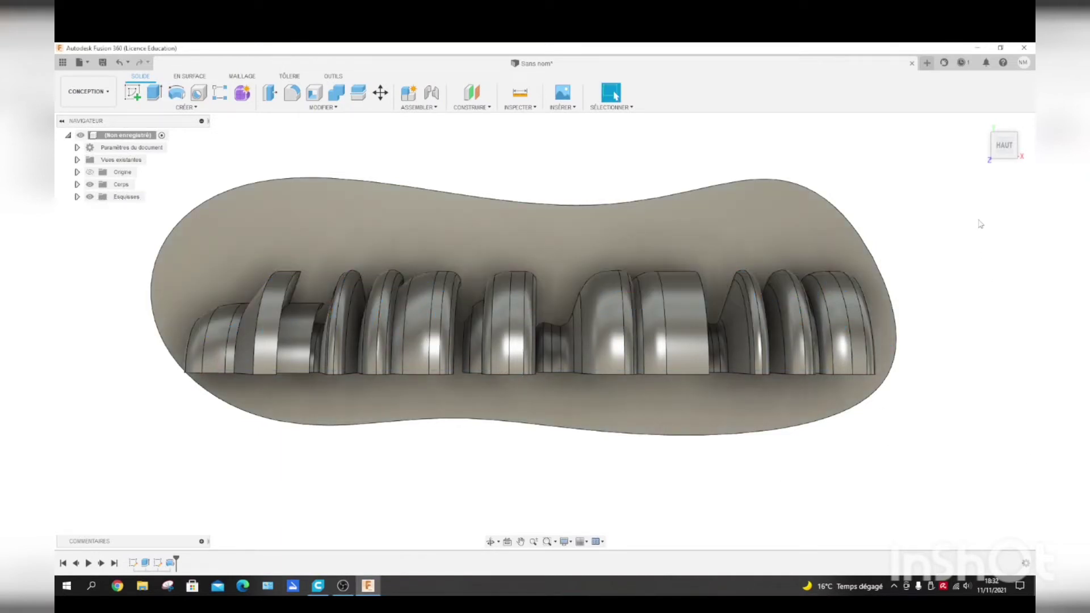
Step: Rename the single body of the design with the first name used in the lettering
mouse_move(1005, 161)
mouse_down()
mouse_move(1003, 126)
mouse_move(994, 148)
mouse_move(990, 131)
mouse_move(999, 145)
mouse_move(1005, 135)
mouse_move(1013, 149)
mouse_move(1016, 134)
mouse_move(1022, 143)
mouse_move(1004, 144)
mouse_up()
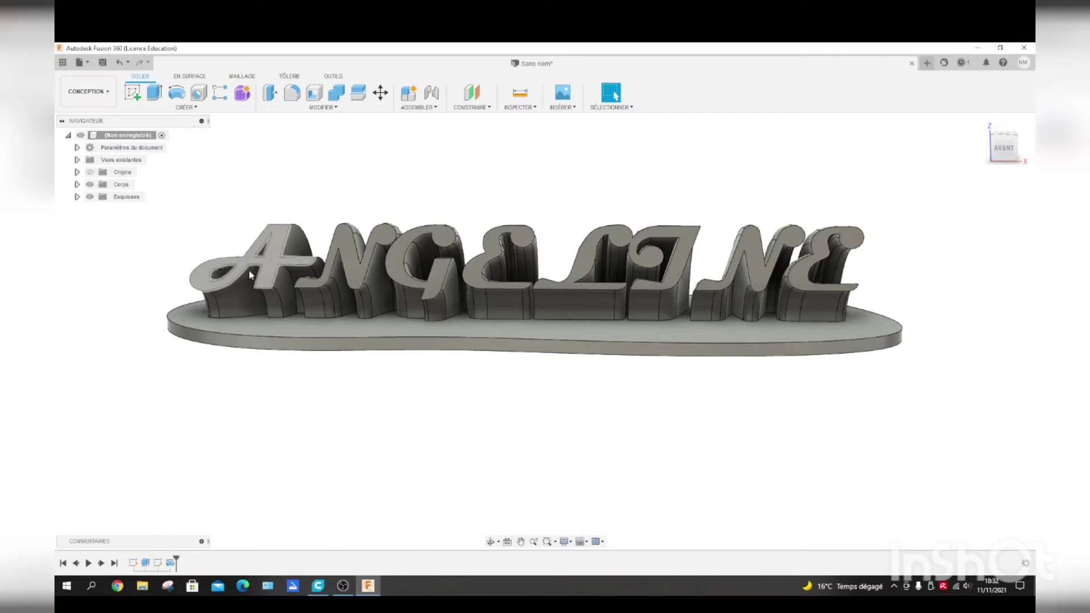
click(78, 184)
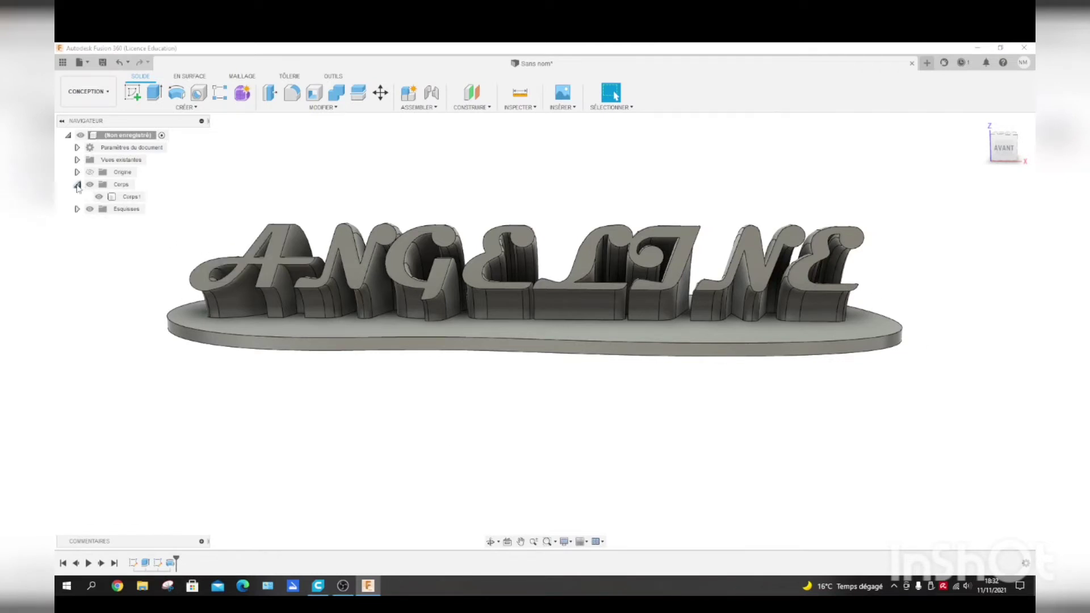
click(133, 198)
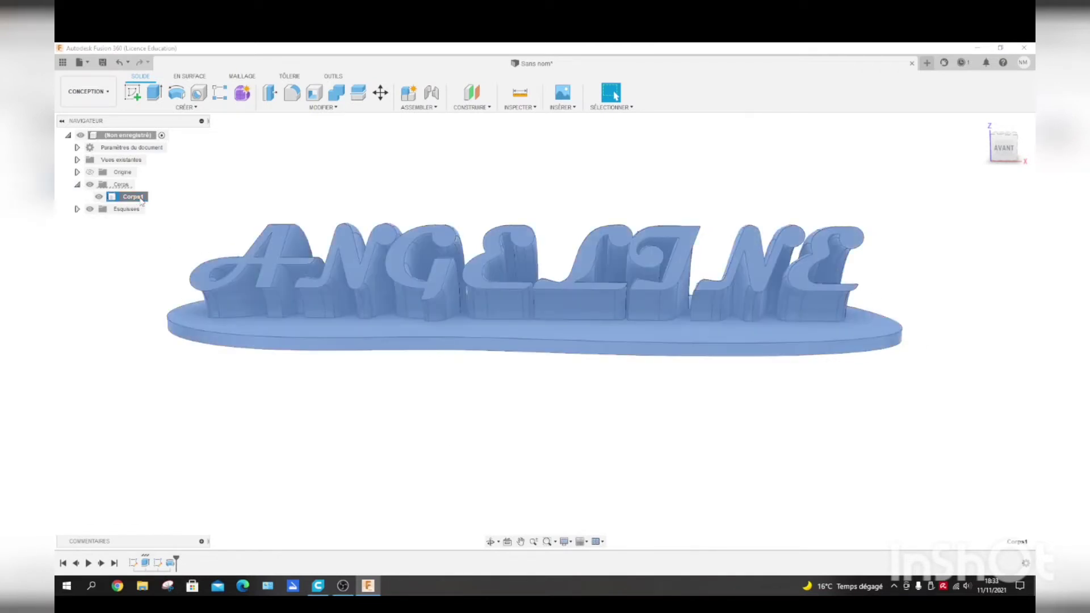
double_click(134, 197)
text(ANGELINE)
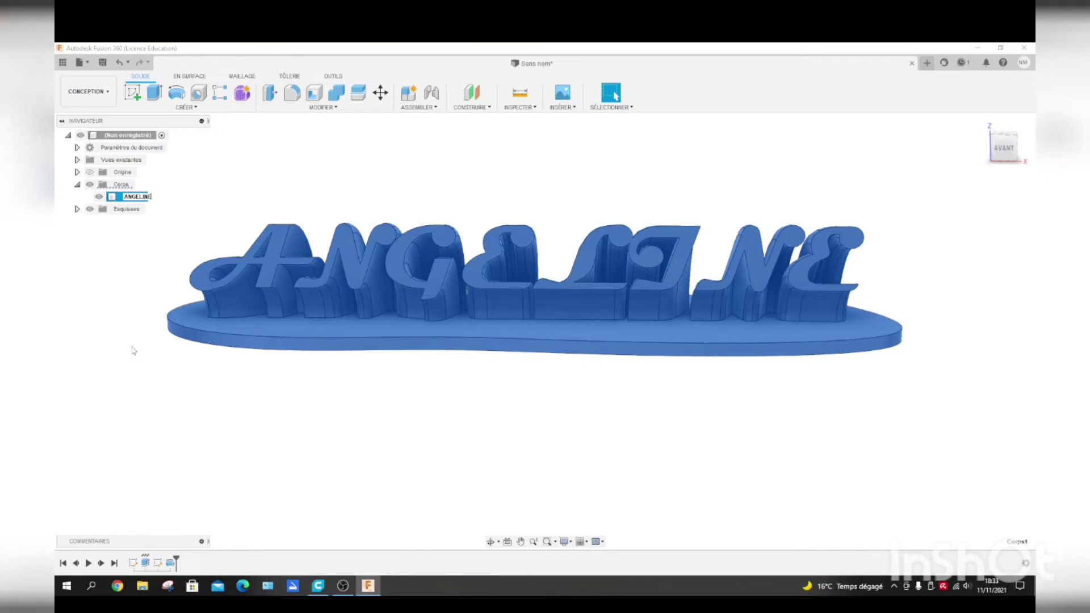
key(Return)
Step: Export the renamed body as a 3MF mesh in millimetres with high refinement, saving it in the Ender5 plus folder on the desktop
right_click(115, 199)
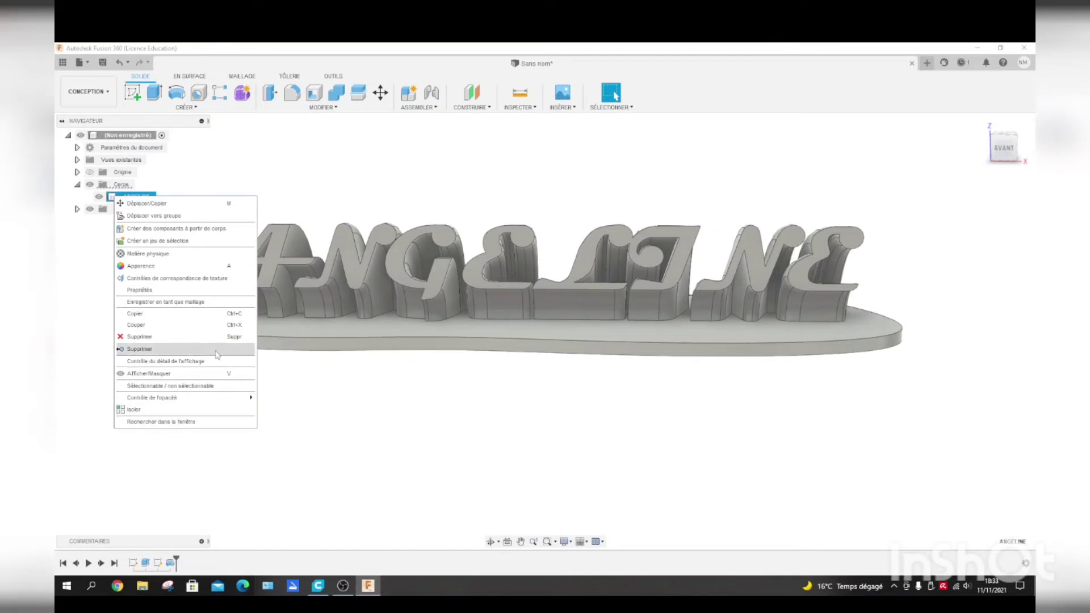
click(186, 305)
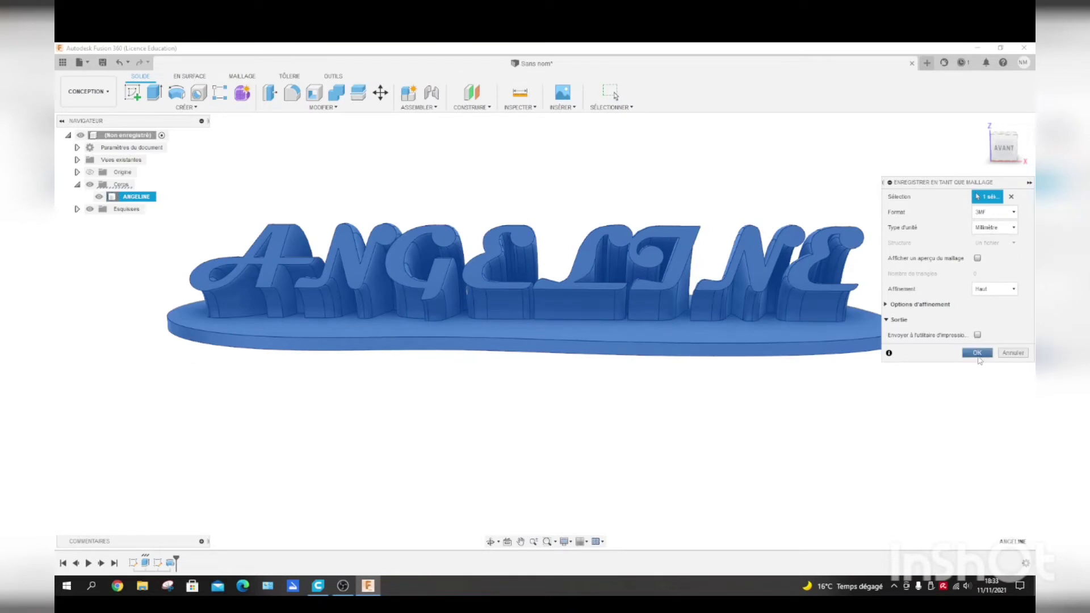
click(976, 353)
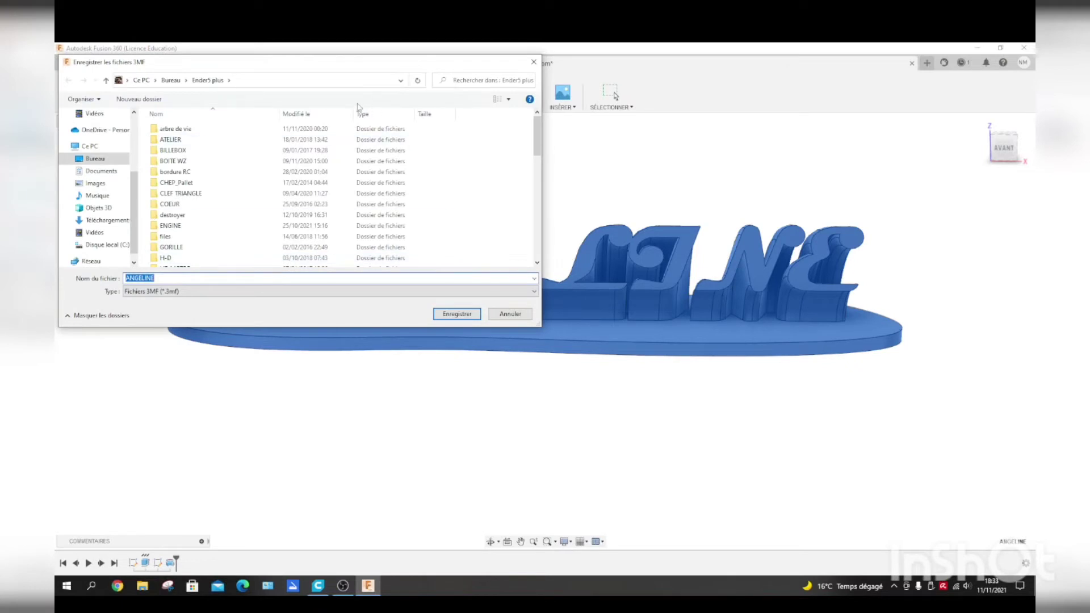
drag(294, 67, 330, 77)
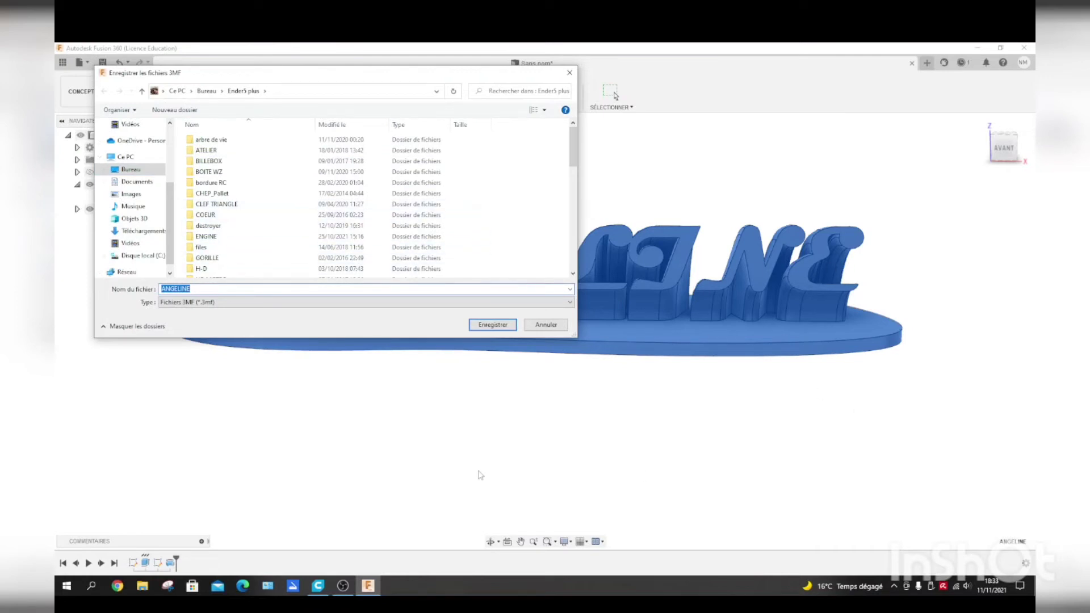
click(492, 325)
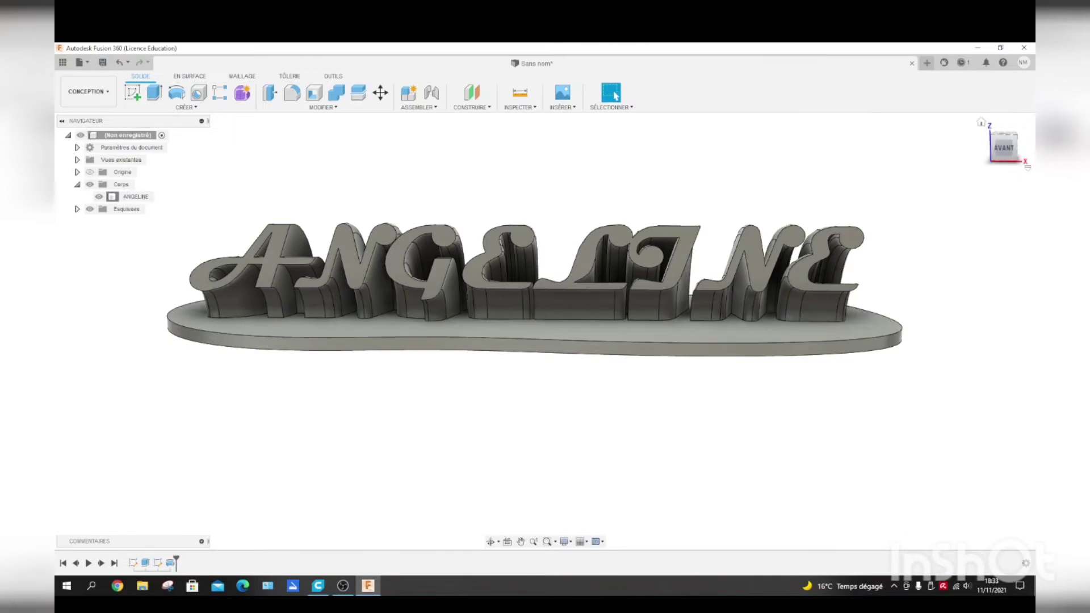
Step: Close the design and save it in Admin Project under the first name used in the lettering
click(912, 64)
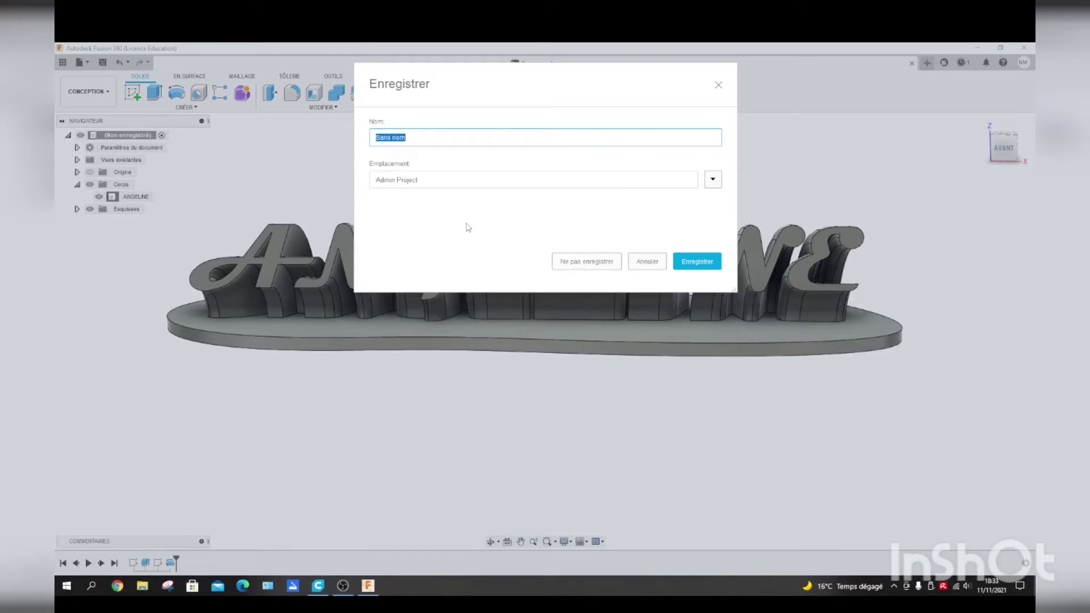
text(ANGELINE)
click(703, 265)
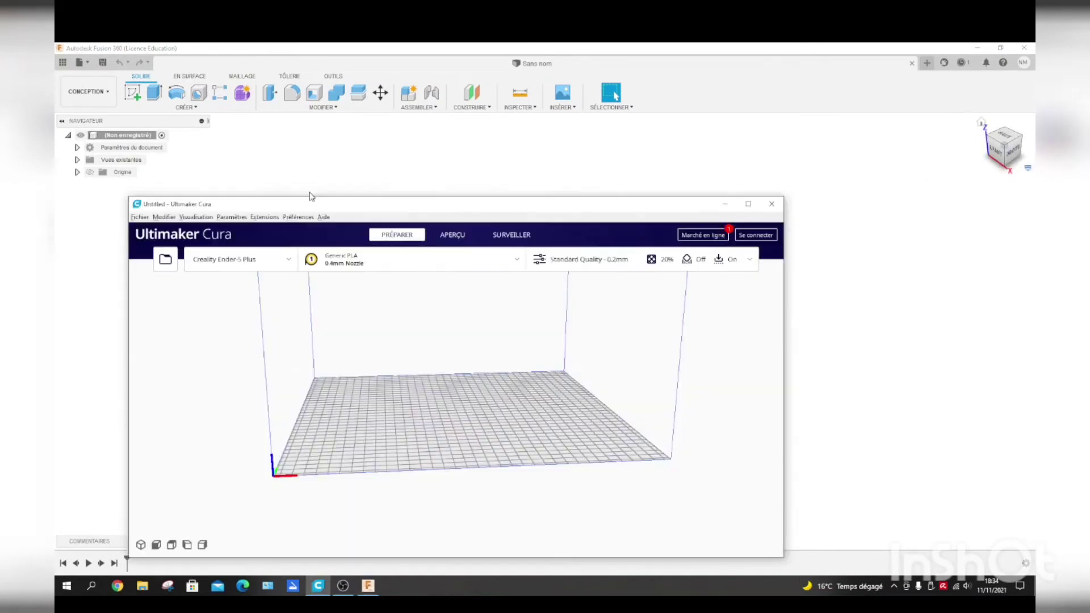
Step: Switch to Ultimaker Cura and maximize its window
drag(530, 200, 545, 132)
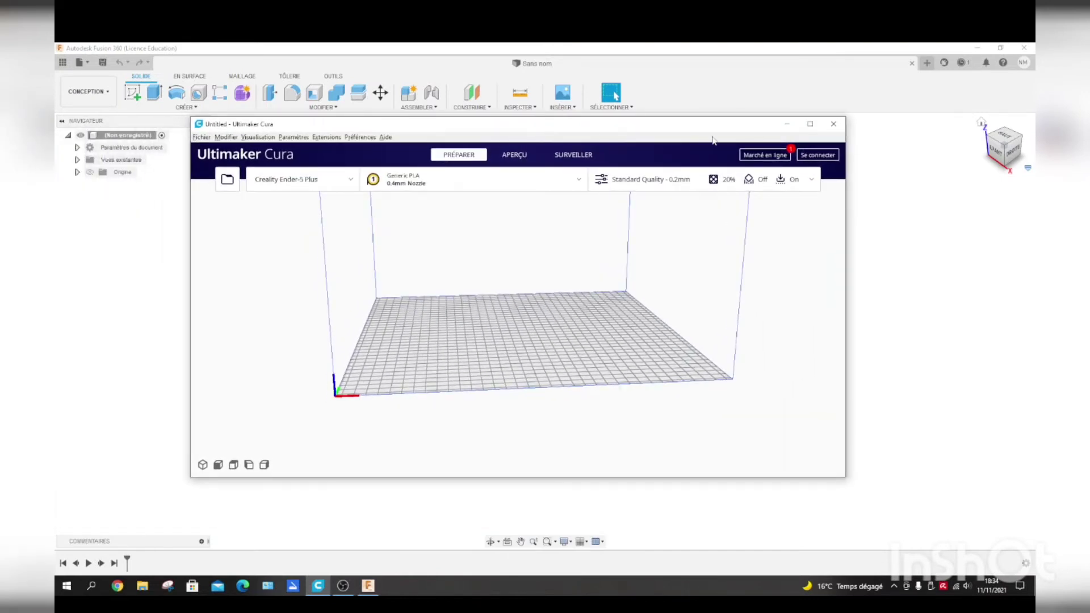
click(810, 124)
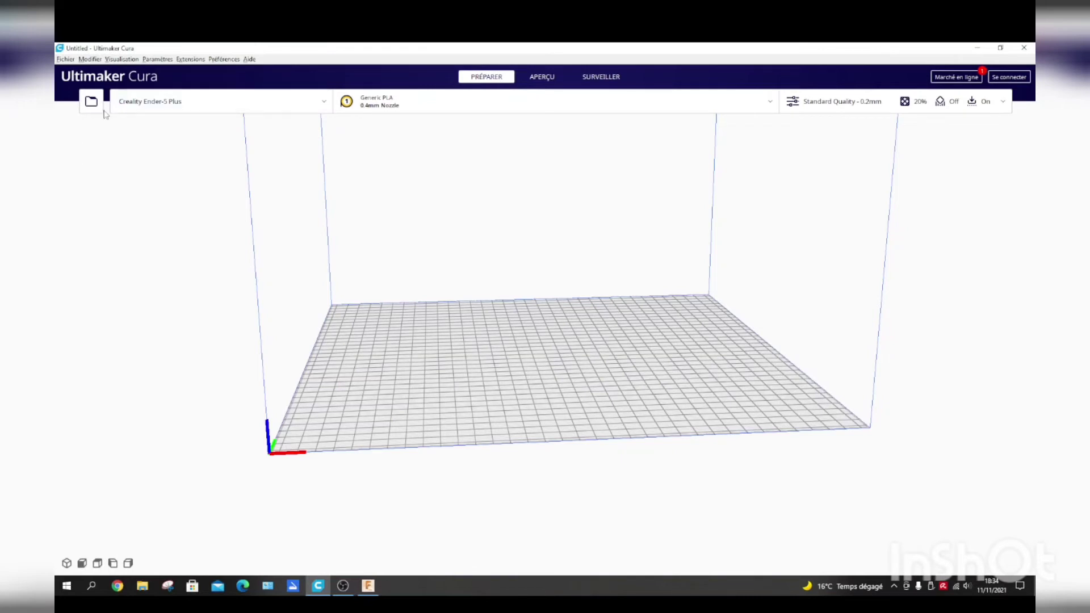
scroll(510, 392, down, 1)
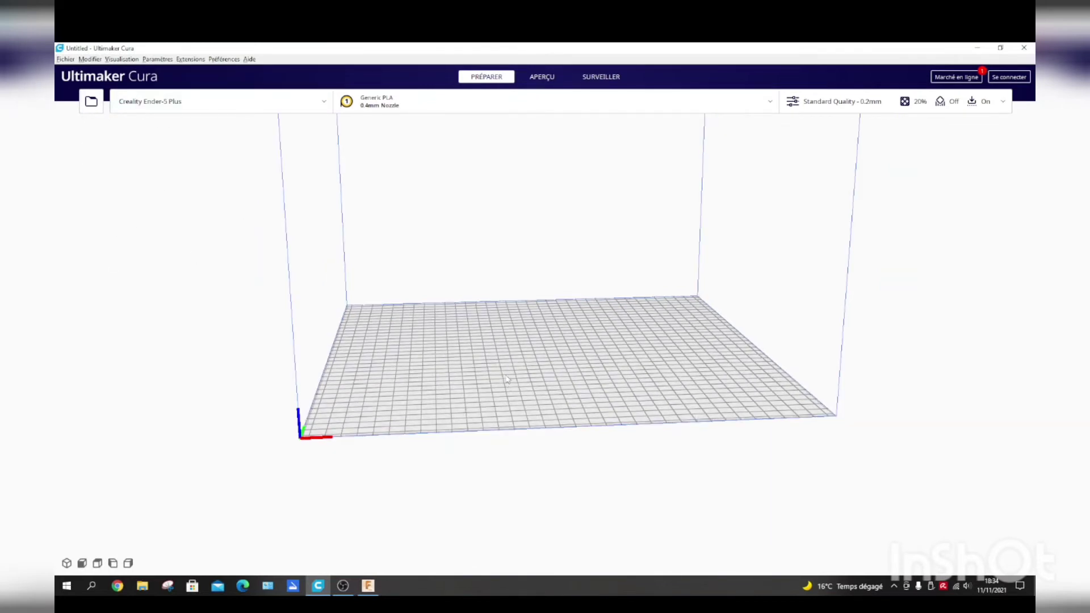
Step: Load the exported 3MF name plate from the desktop's Ender5 plus folder and centre the model on the build plate
click(91, 101)
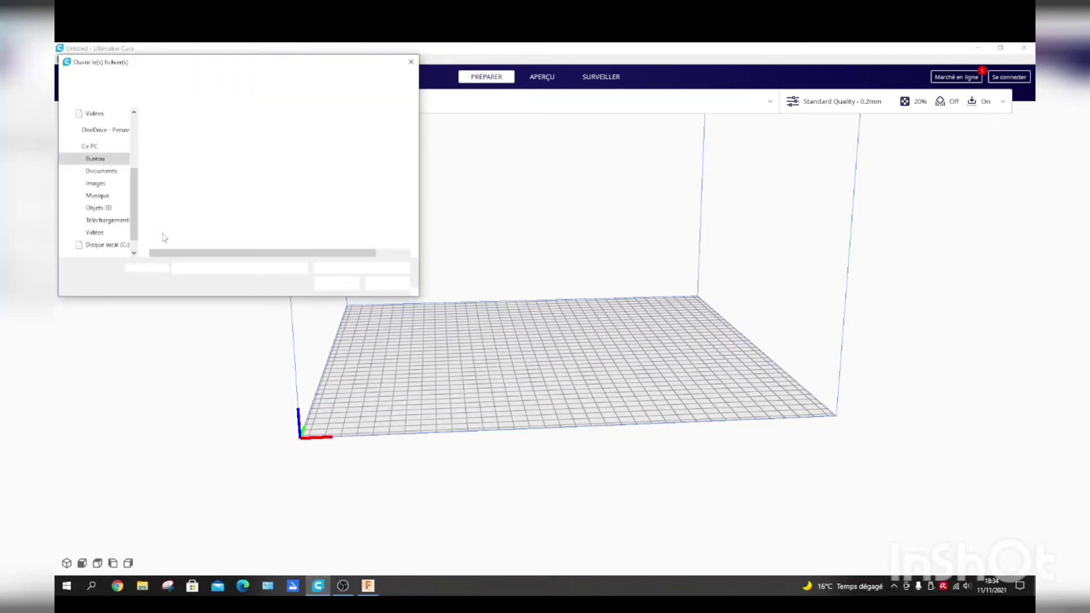
click(98, 161)
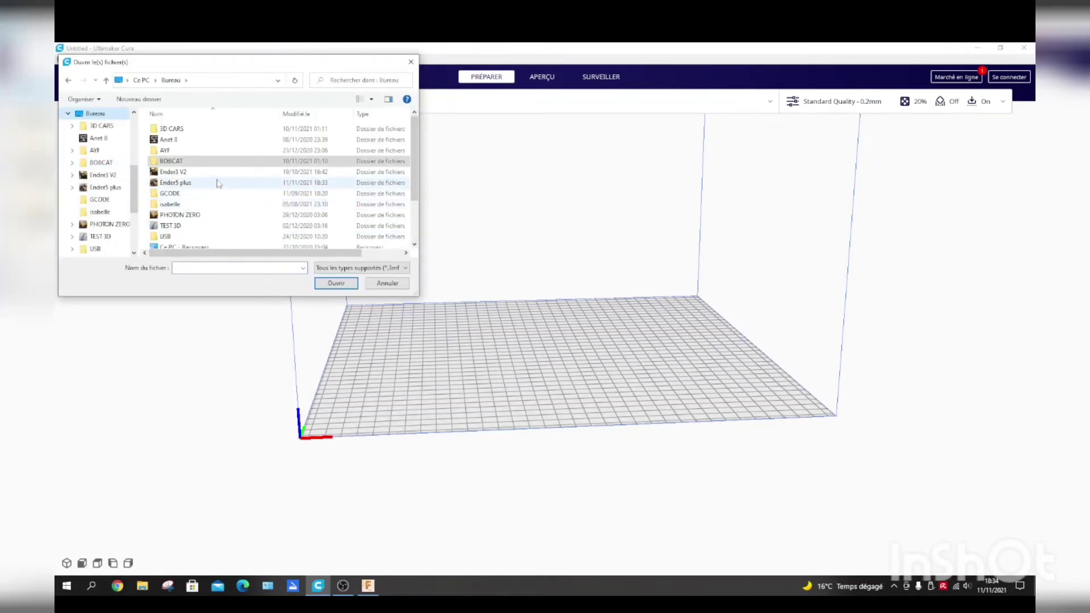
scroll(190, 184, down, 2)
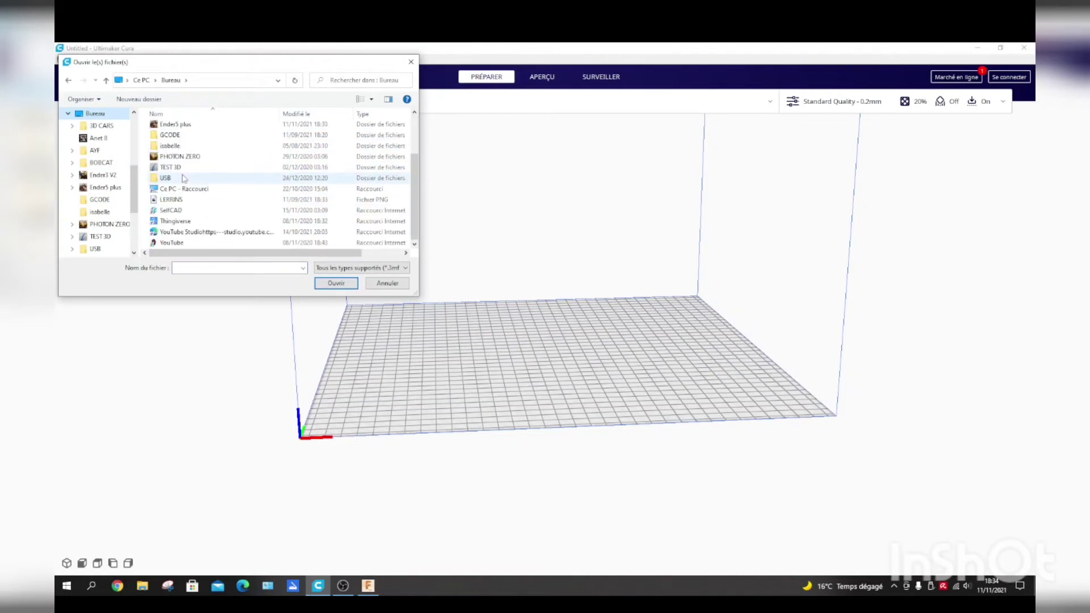
scroll(221, 207, up, 2)
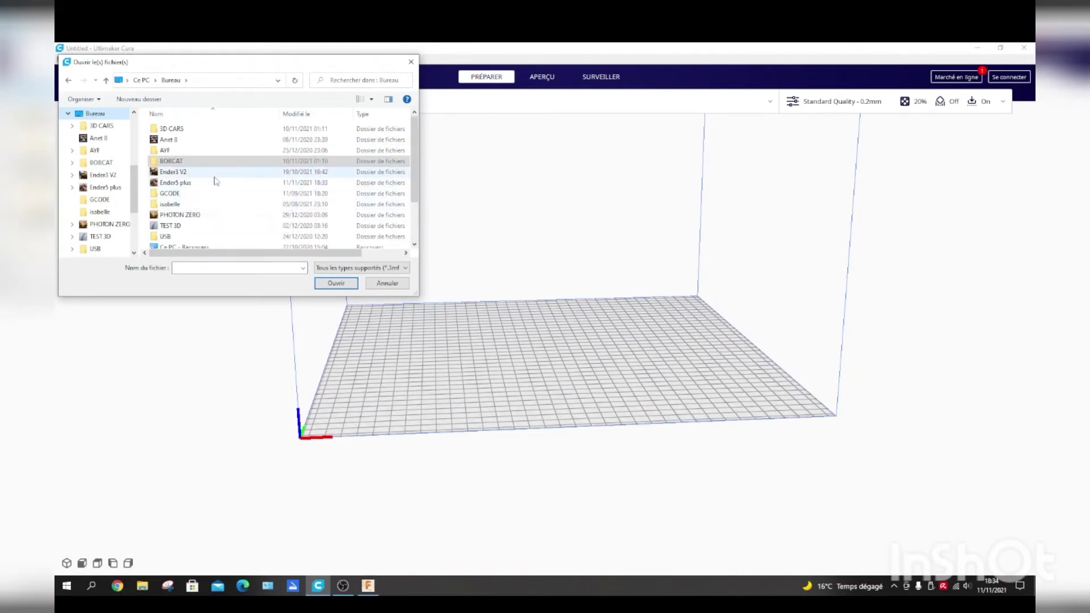
double_click(176, 183)
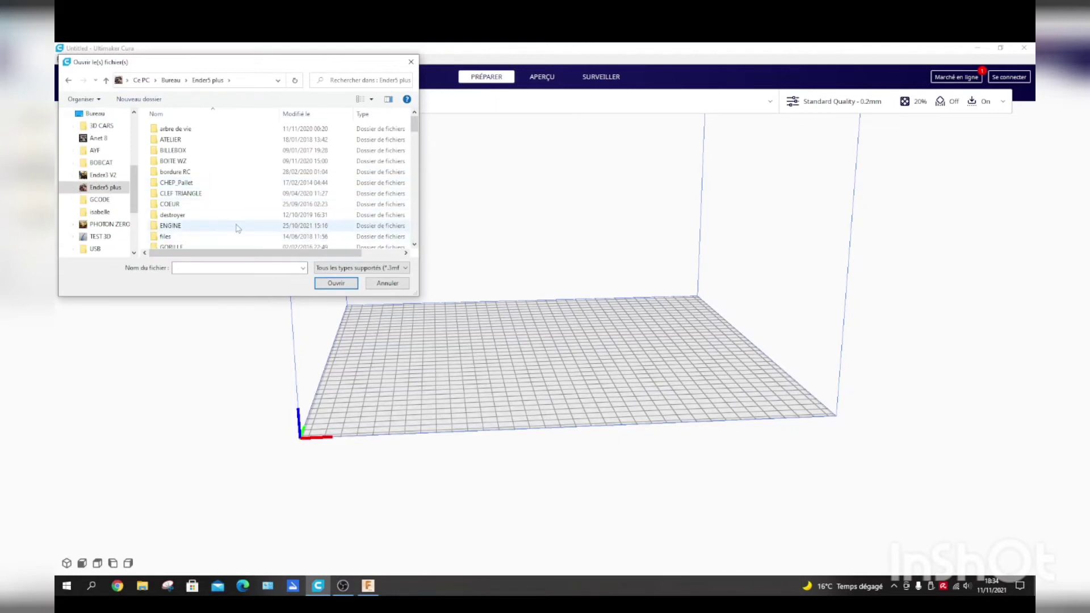
scroll(207, 181, down, 1)
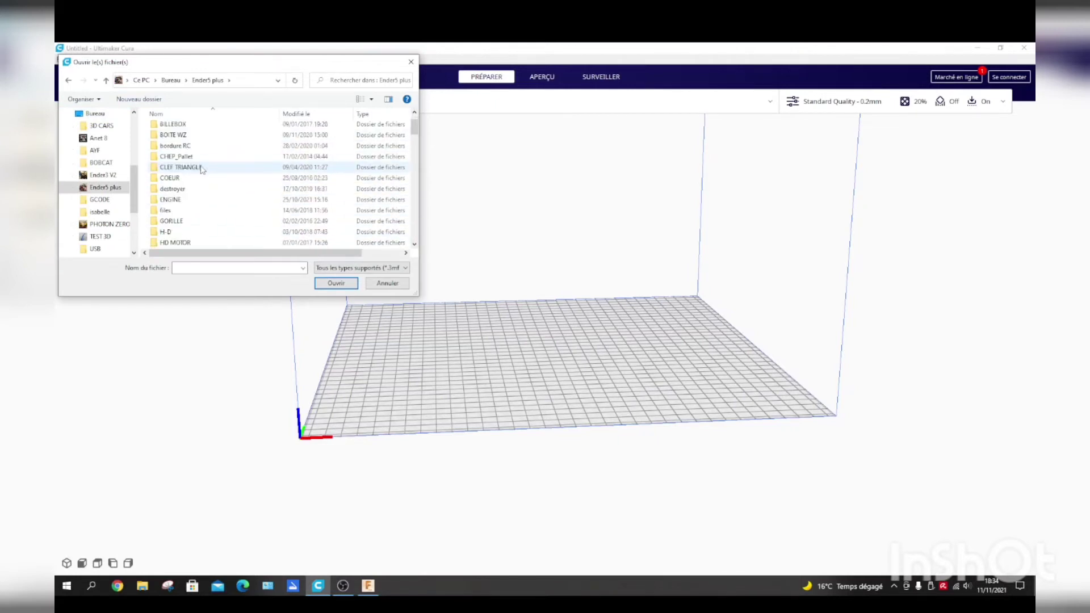
scroll(205, 218, down, 5)
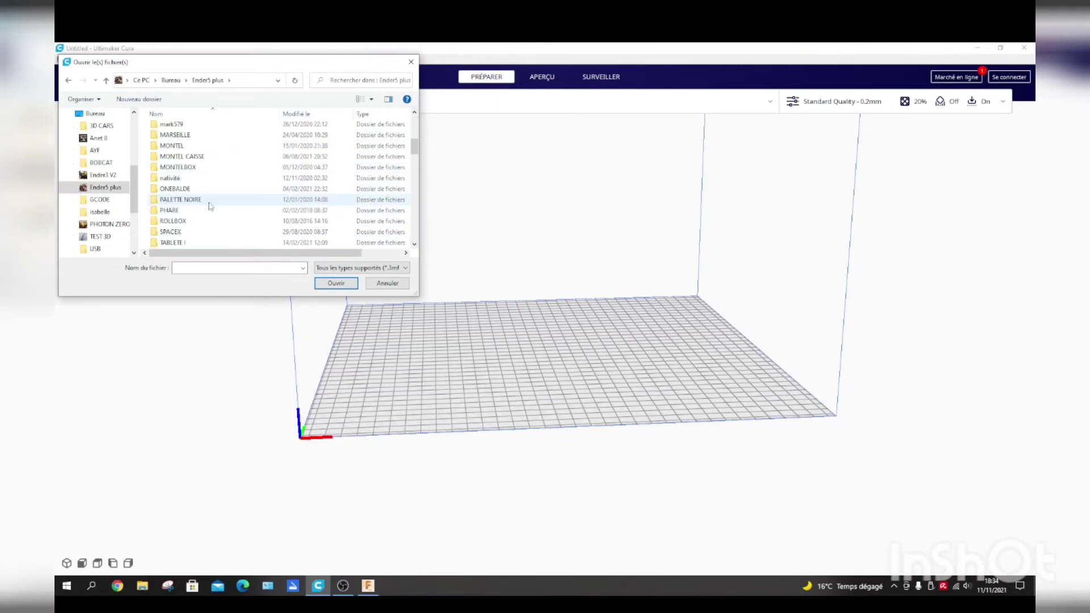
scroll(210, 206, down, 4)
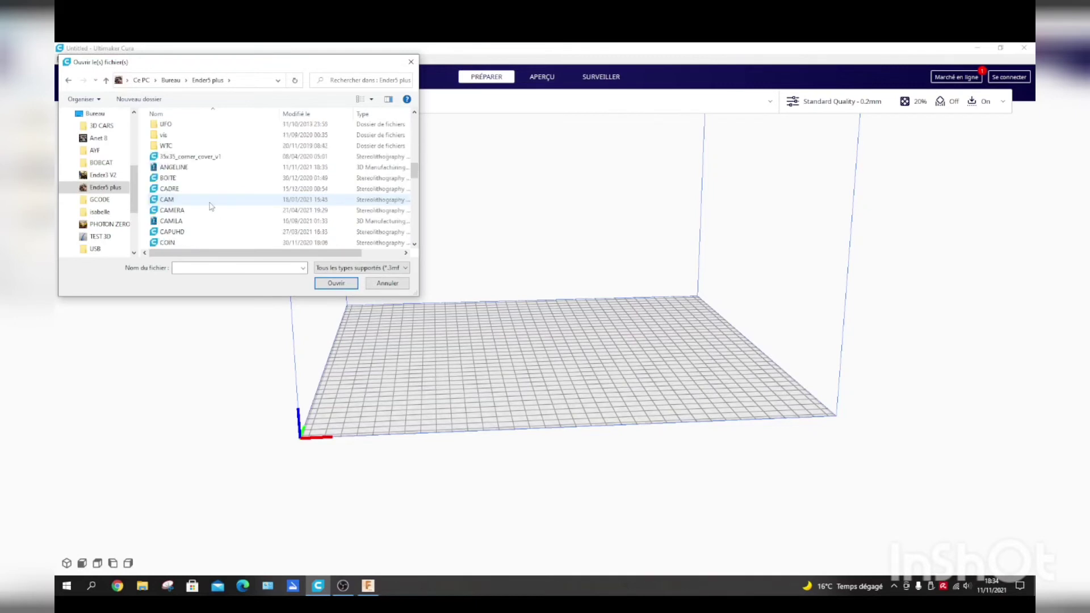
double_click(187, 168)
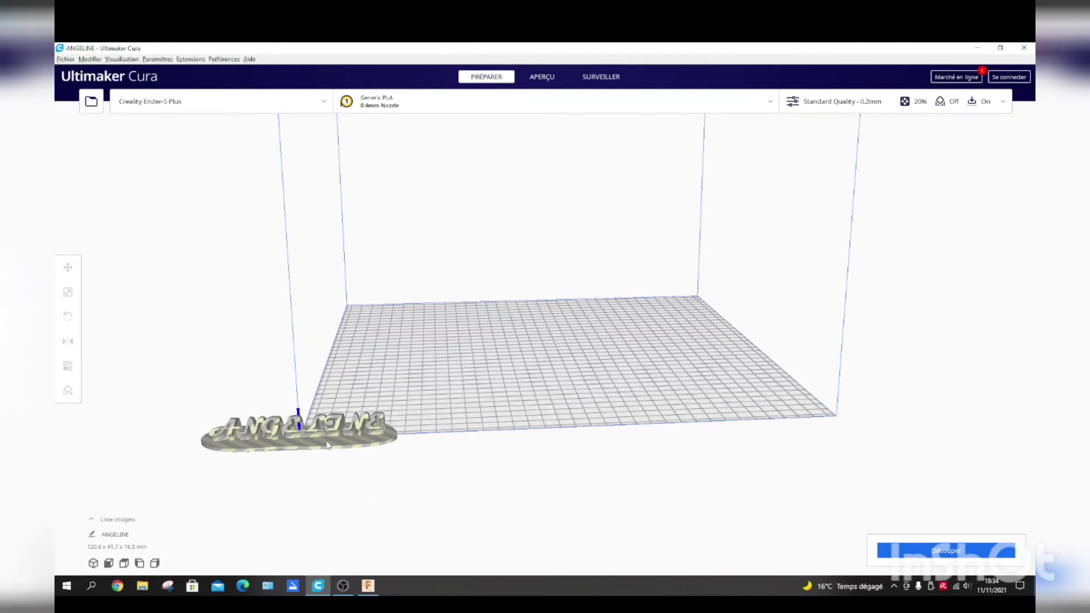
right_click(326, 443)
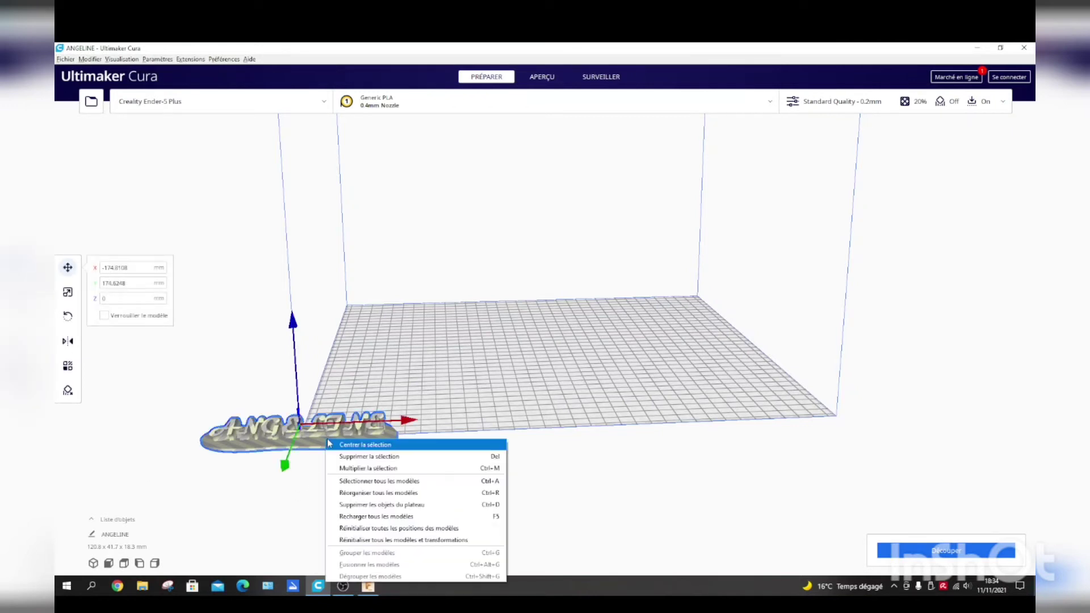
click(375, 447)
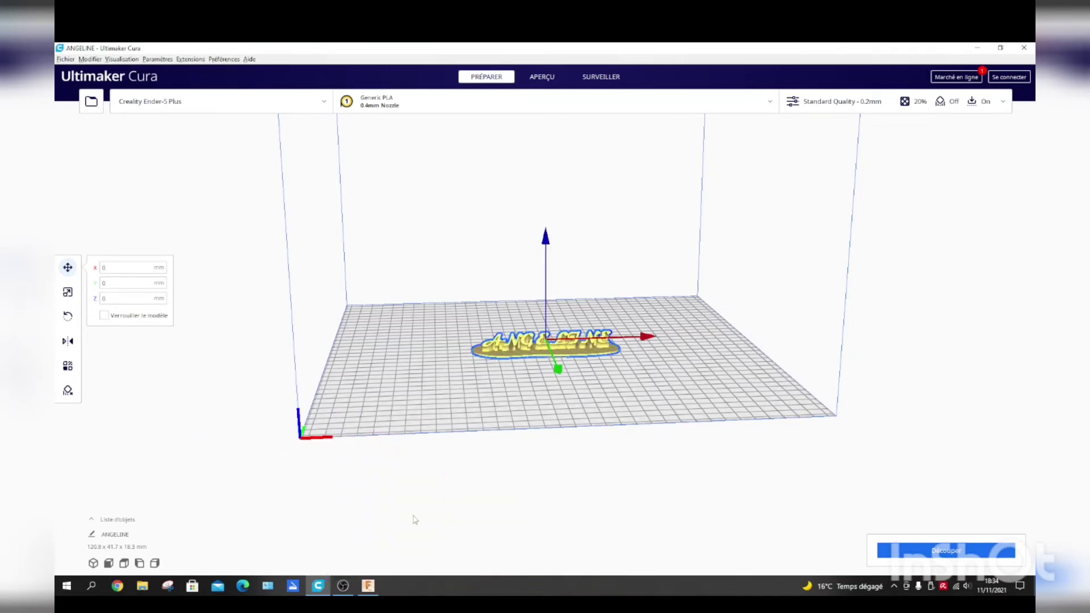
right_drag(593, 470, 539, 466)
scroll(596, 404, up, 5)
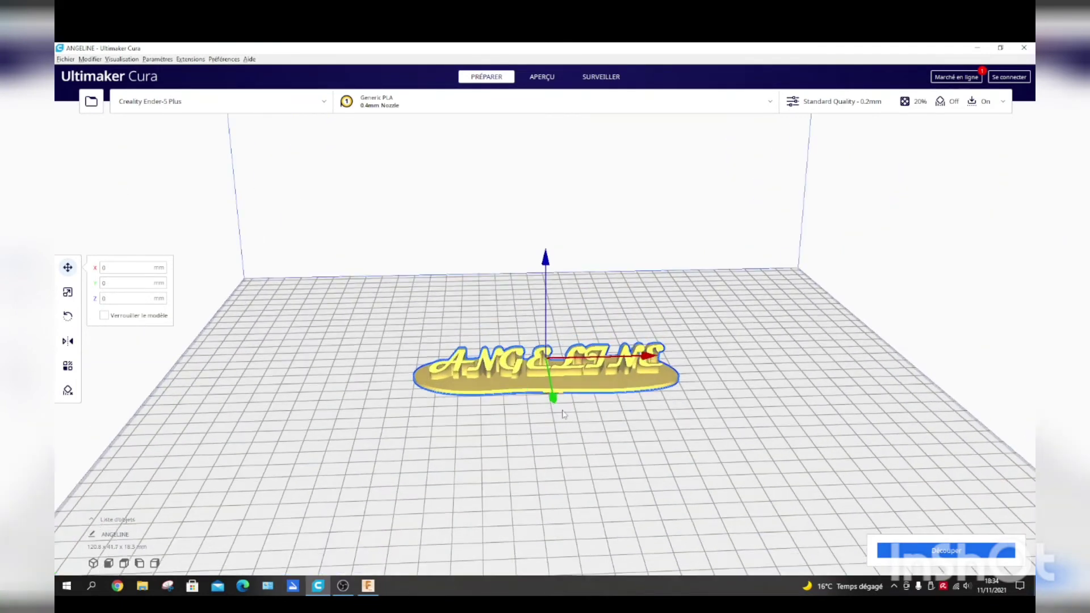
scroll(547, 464, down, 3)
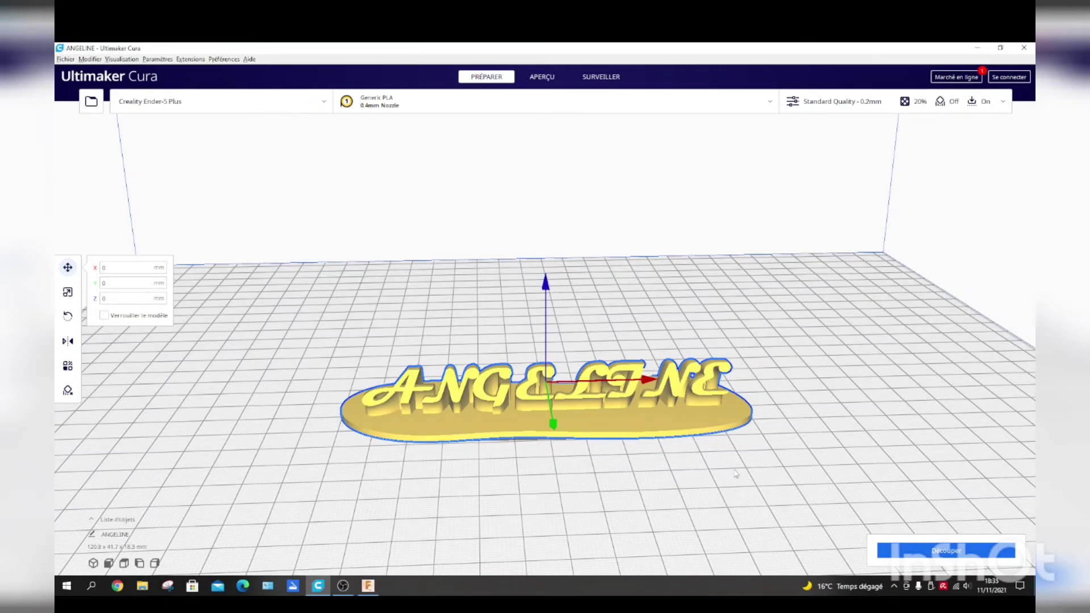
mouse_move(735, 472)
right_down()
mouse_move(662, 499)
mouse_move(575, 450)
mouse_move(482, 462)
mouse_move(686, 505)
mouse_move(704, 488)
mouse_move(690, 465)
mouse_move(718, 465)
right_up()
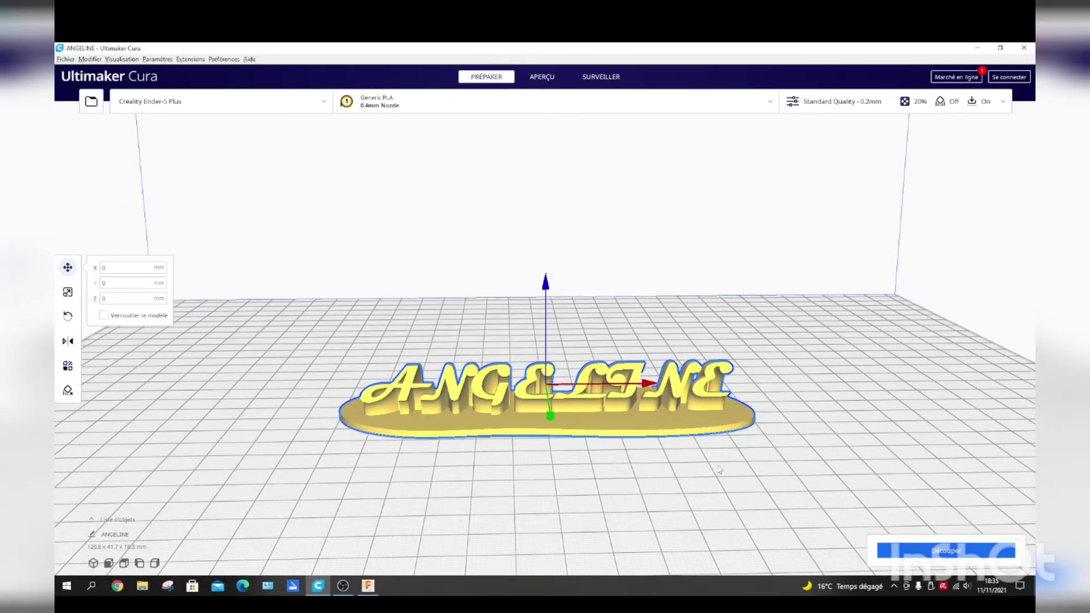
right_drag(718, 469, 718, 466)
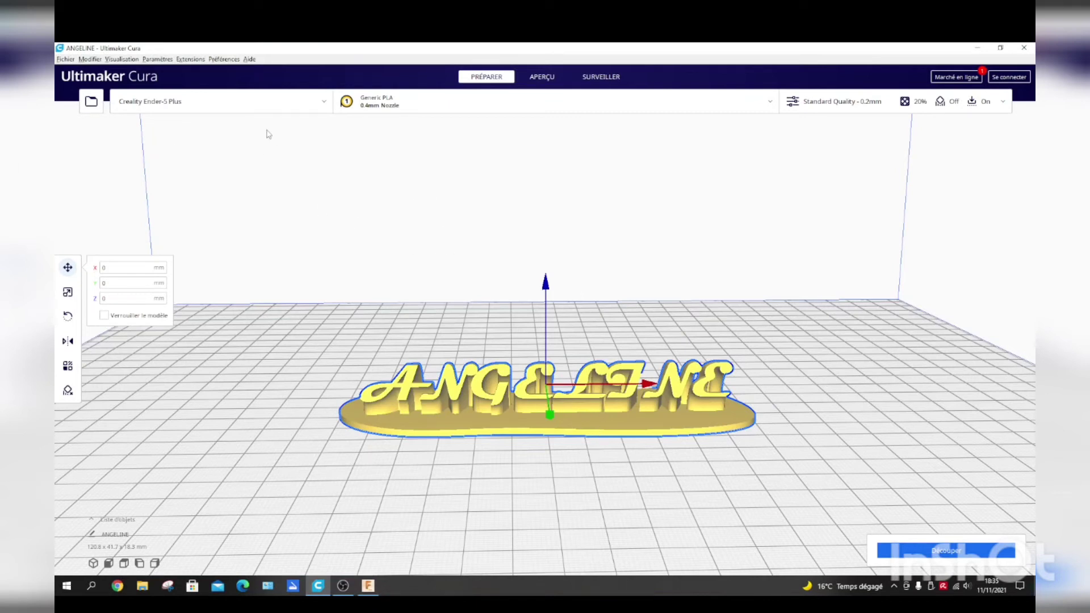
Step: Add a Pause at height post-processing script to the G-code
click(190, 60)
mouse_move(256, 86)
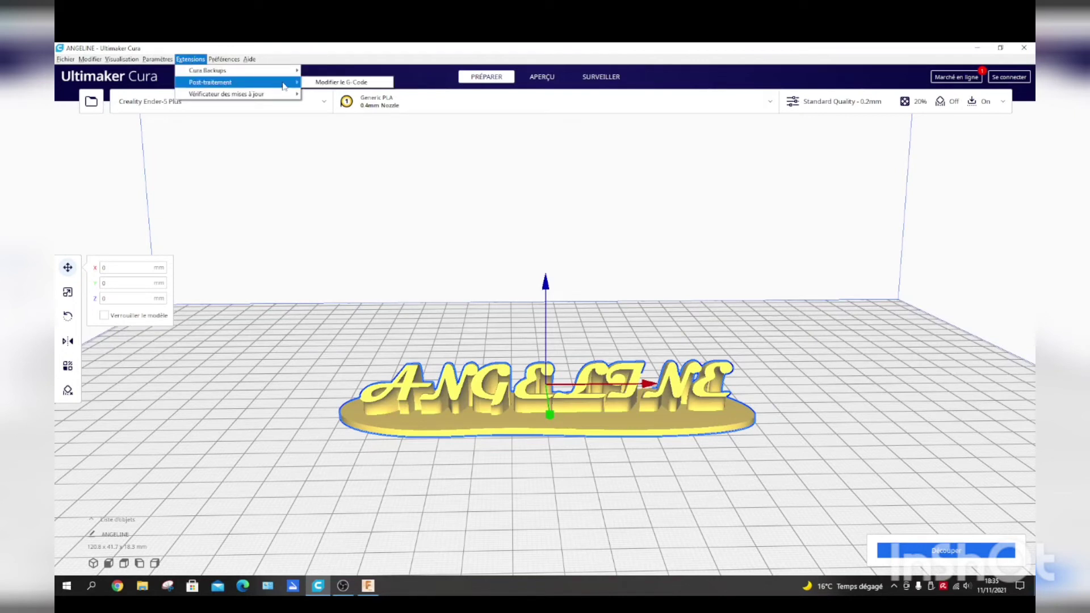
click(335, 83)
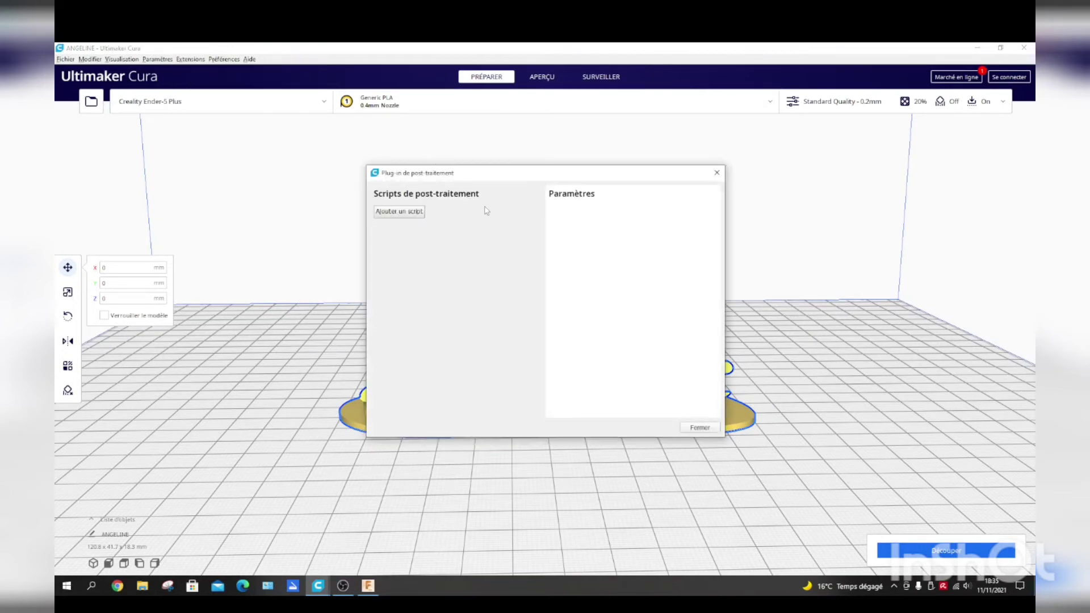
click(416, 212)
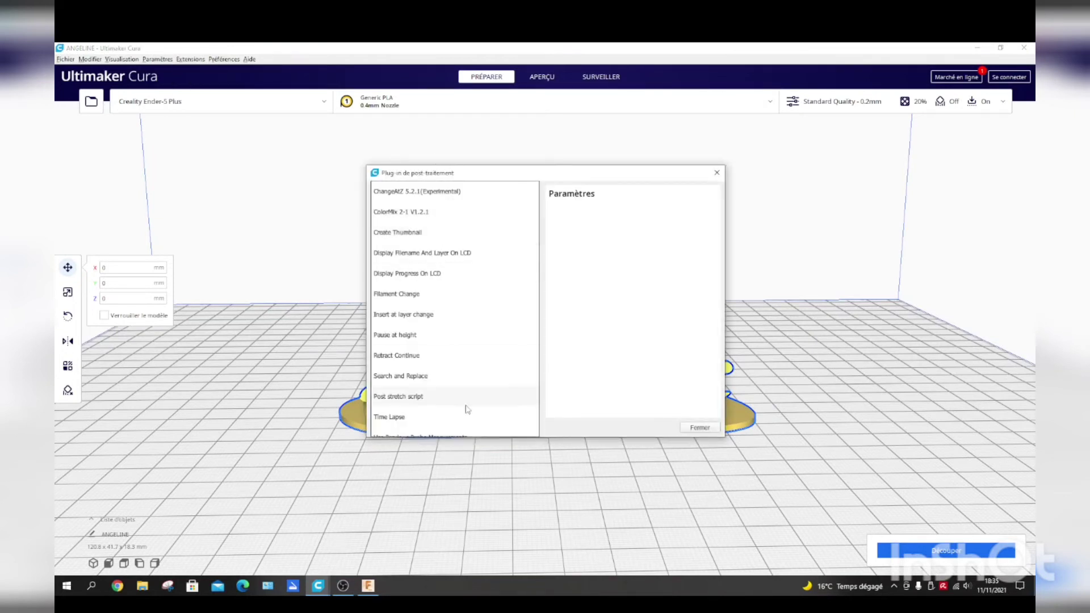
click(404, 336)
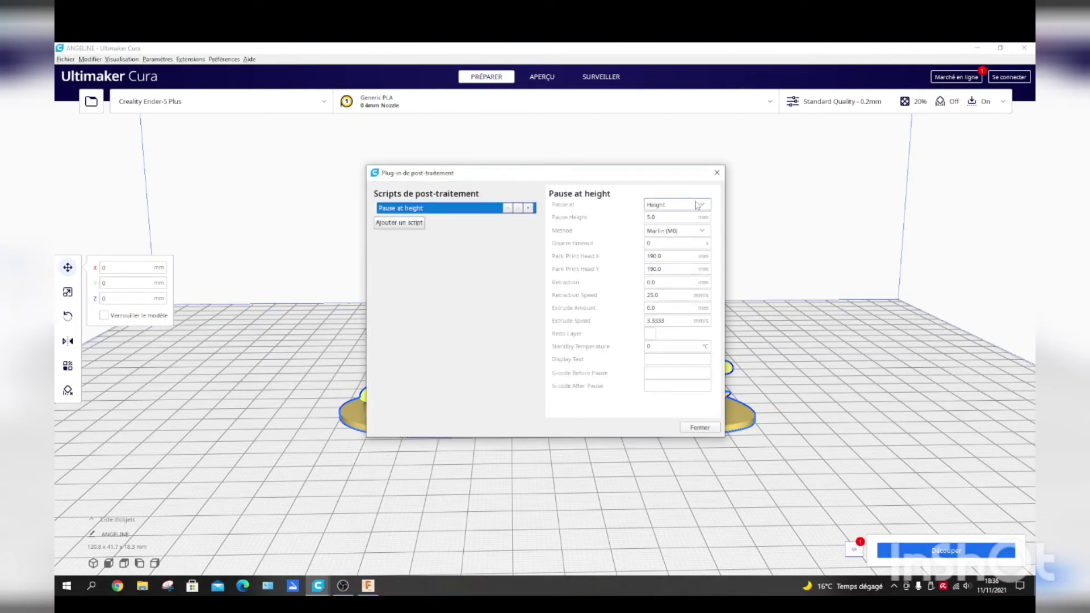
Step: Make the pause script trigger by layer number and set the pause layer to 10
click(704, 206)
click(667, 228)
click(676, 219)
text(48)
key(BackSpace)
key(BackSpace)
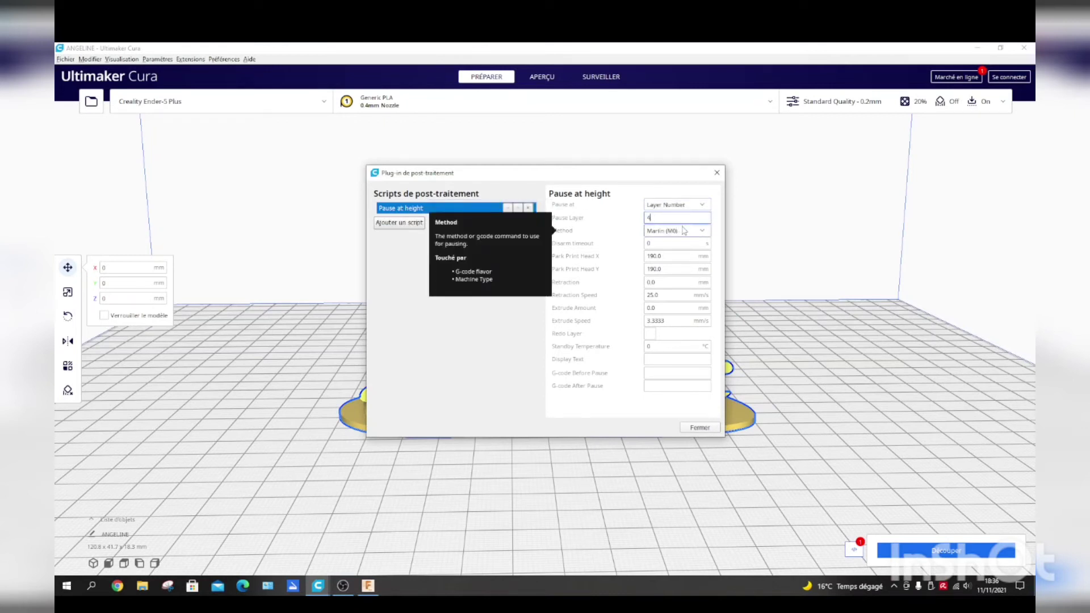
text(10)
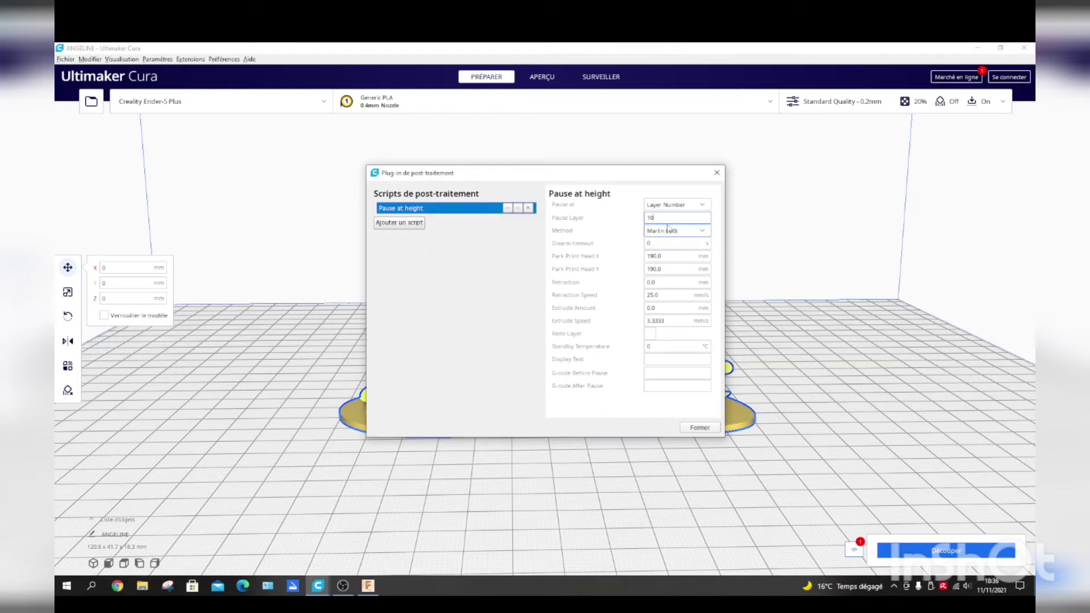
Step: Set disarm timeout 90 s, park head Y 50 mm, retraction 5 mm, extrude amount 10 mm and standby temperature 195 °C for the pause
click(667, 244)
click(676, 270)
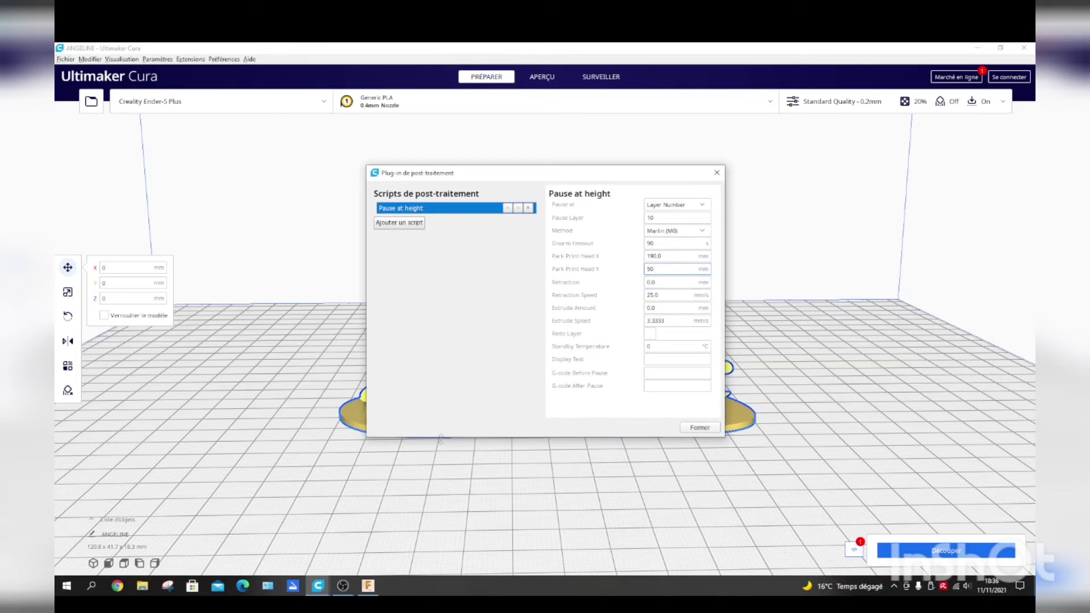
click(667, 282)
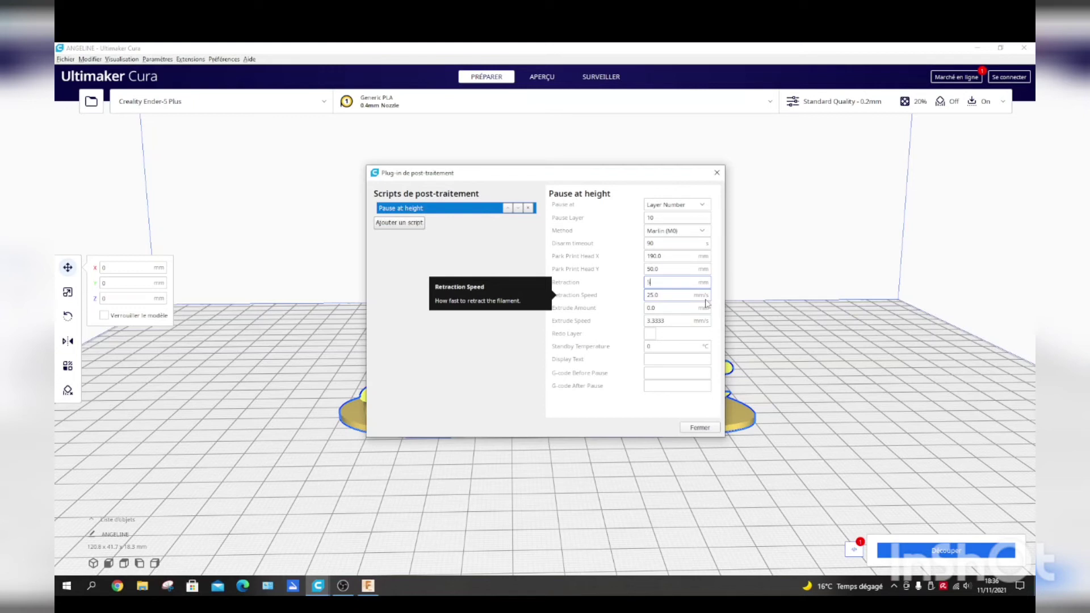
click(659, 308)
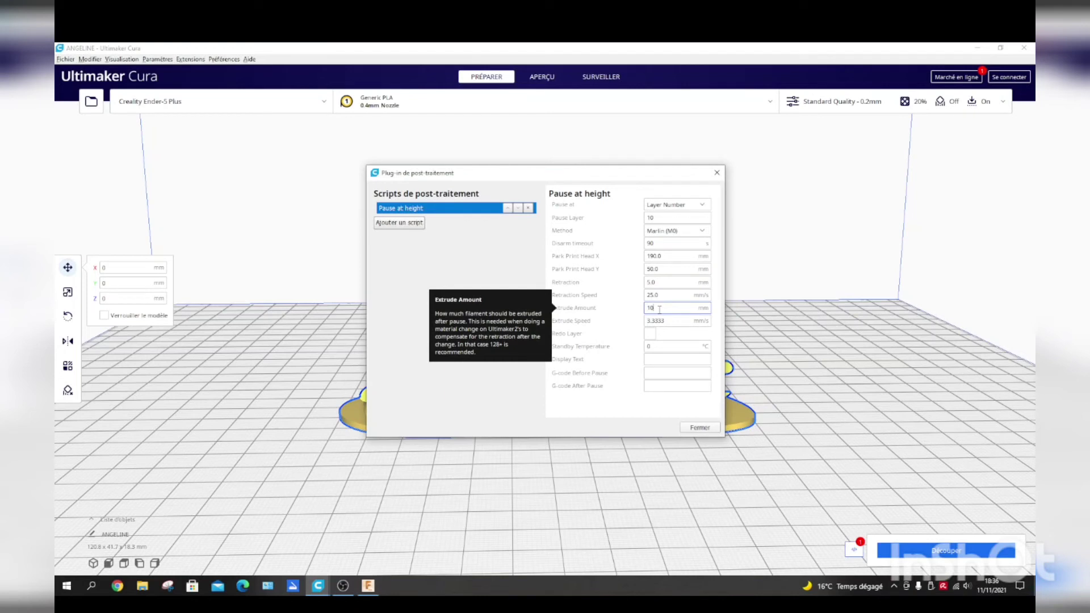
click(685, 347)
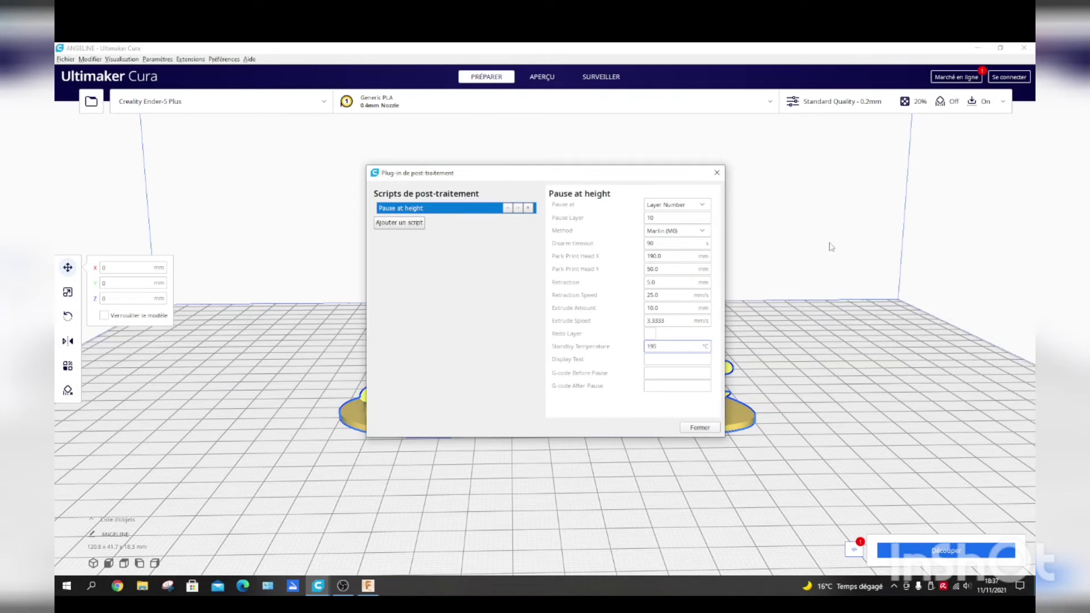
click(699, 428)
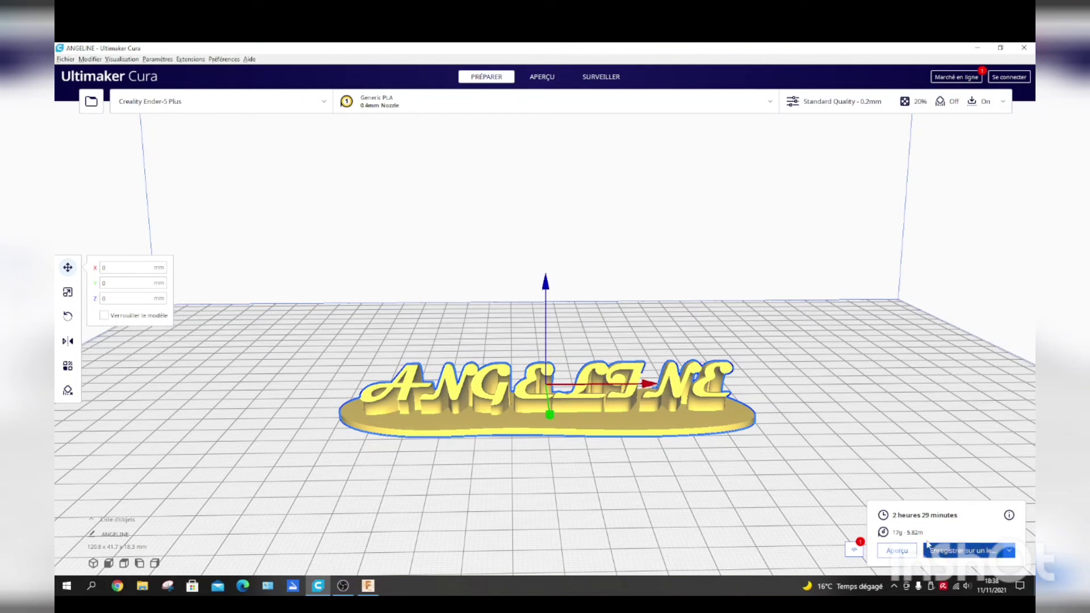
Step: Slice the name plate and save the resulting print file to the removable drive (D:)
click(953, 552)
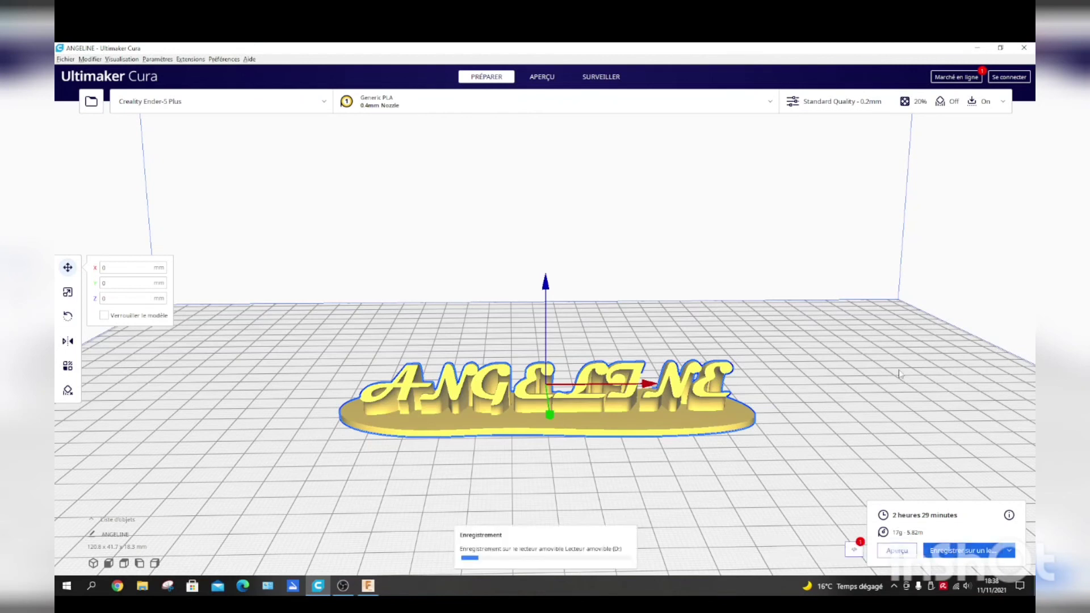